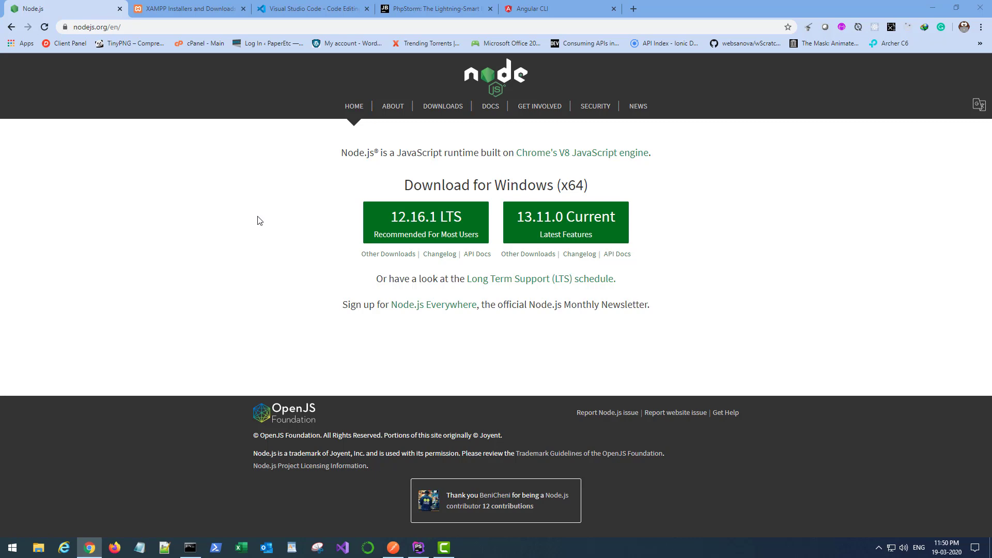
# After reviewing Node.js's Windows downloads, switch to the XAMPP Apache Friends download tab.
pyautogui.click(188, 9)
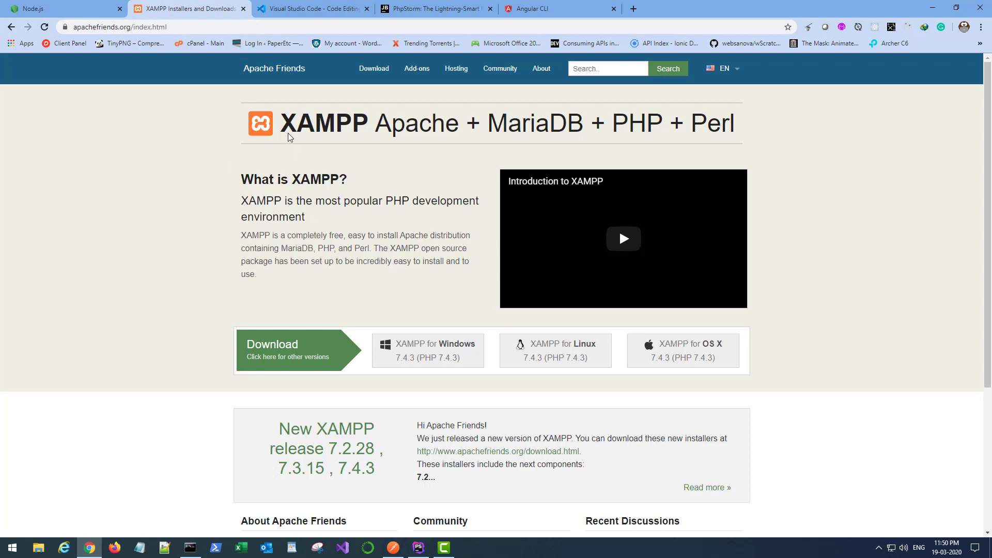
pyautogui.moveTo(283, 124); pyautogui.dragTo(366, 128)
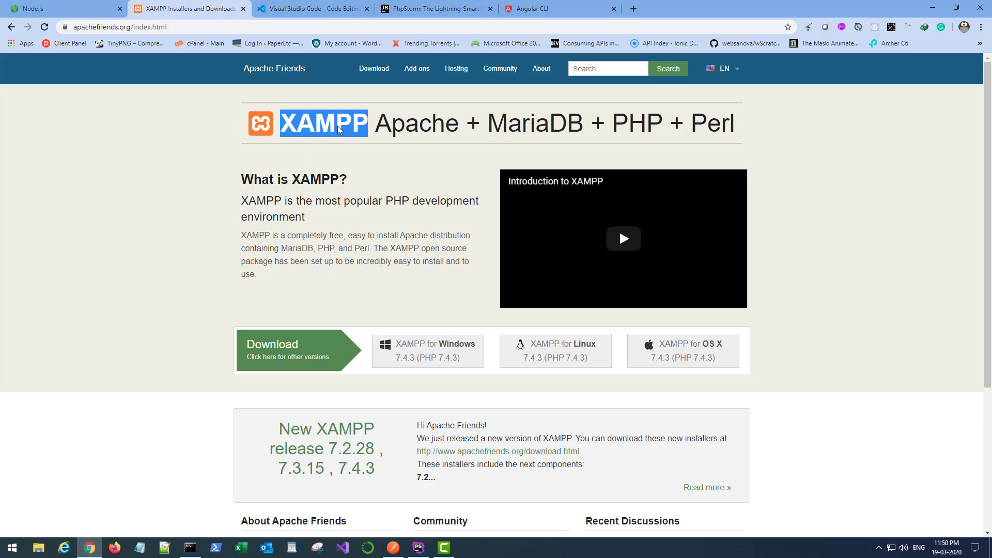
pyautogui.click(314, 149)
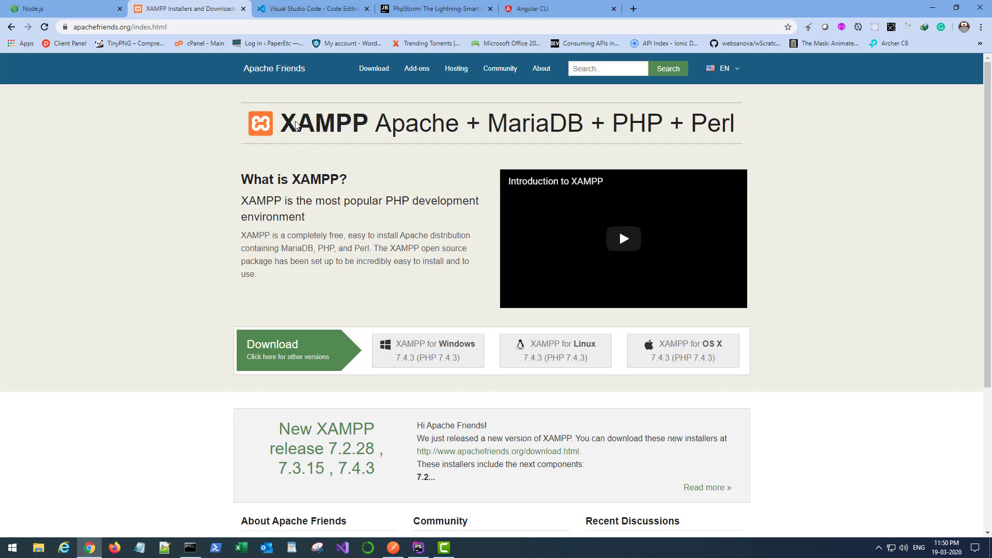
pyautogui.moveTo(281, 124); pyautogui.dragTo(365, 124)
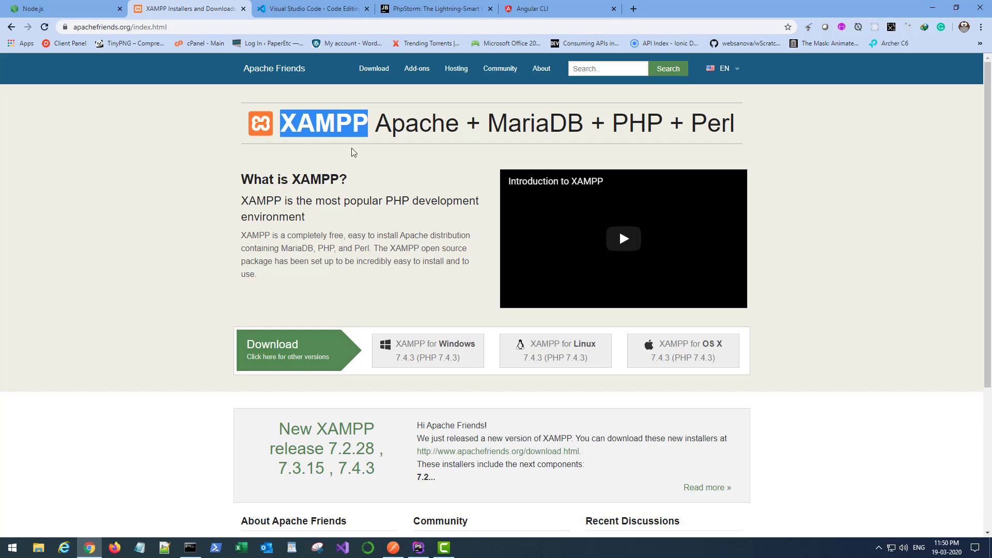
pyautogui.click(322, 147)
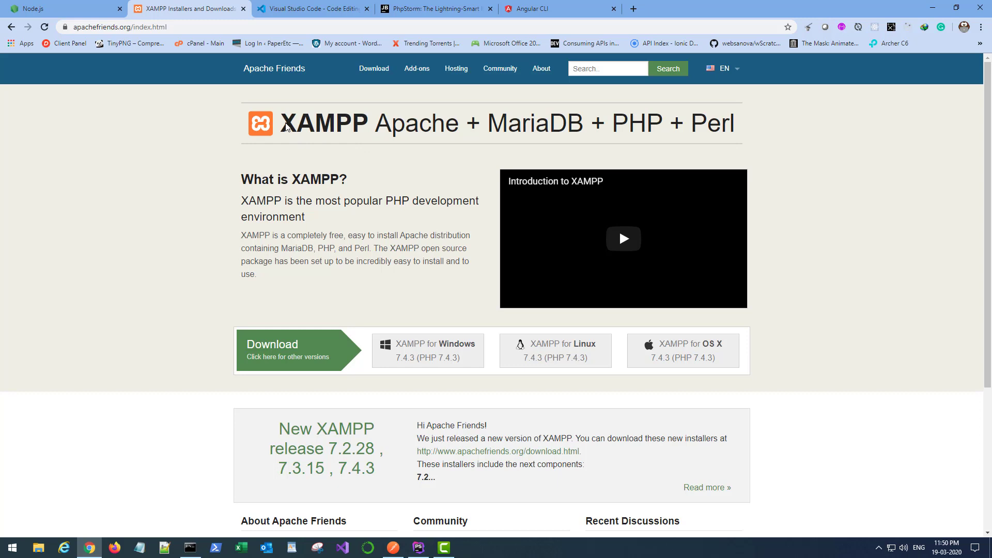
pyautogui.moveTo(281, 124); pyautogui.dragTo(366, 127)
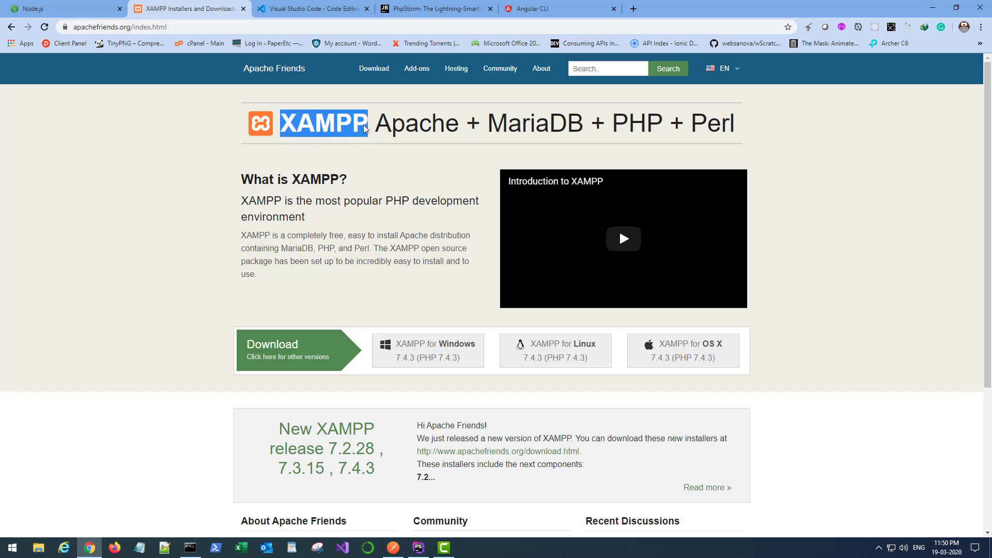
pyautogui.click(365, 128)
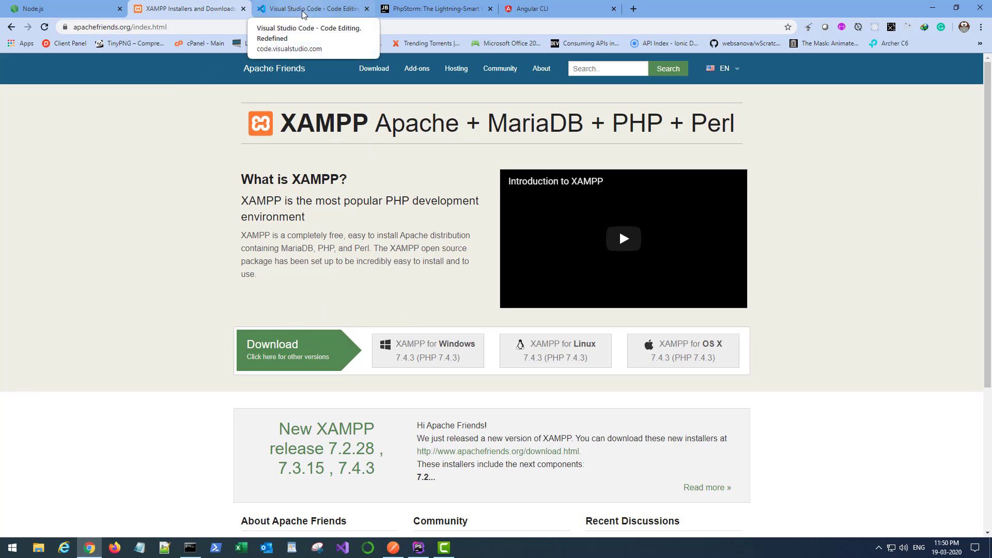
# Look over the Visual Studio Code homepage, then switch to the PhpStorm product page.
pyautogui.click(302, 9)
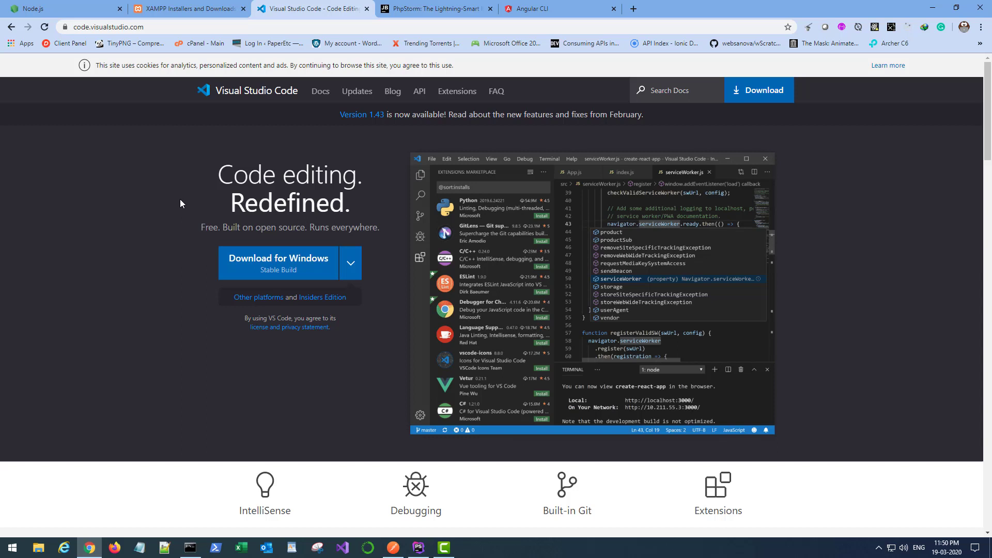
pyautogui.click(175, 27)
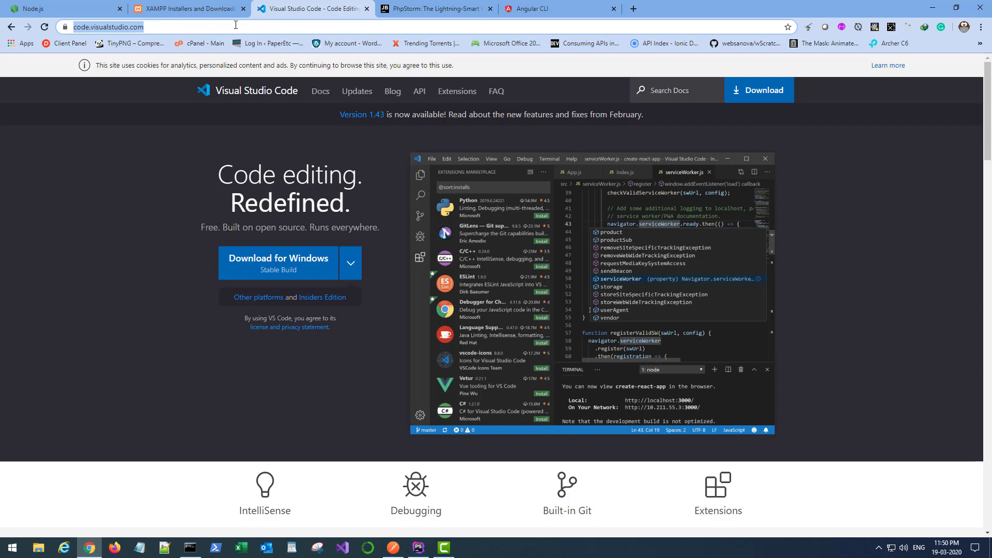
pyautogui.scroll(-5, 157, 187)
pyautogui.scroll(-5, 157, 188)
pyautogui.scroll(10, 158, 188)
pyautogui.click(416, 9)
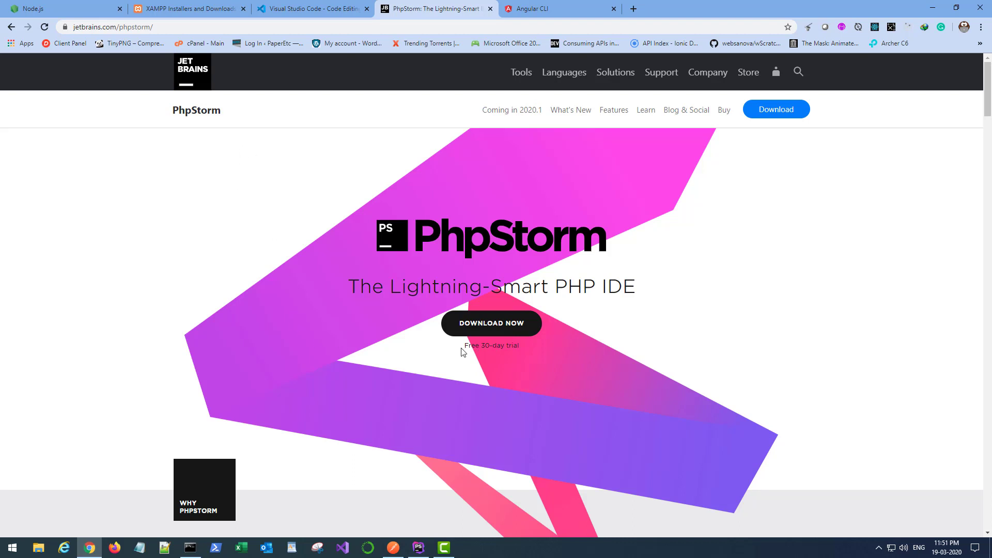
pyautogui.moveTo(479, 347); pyautogui.dragTo(520, 345)
pyautogui.click(339, 237)
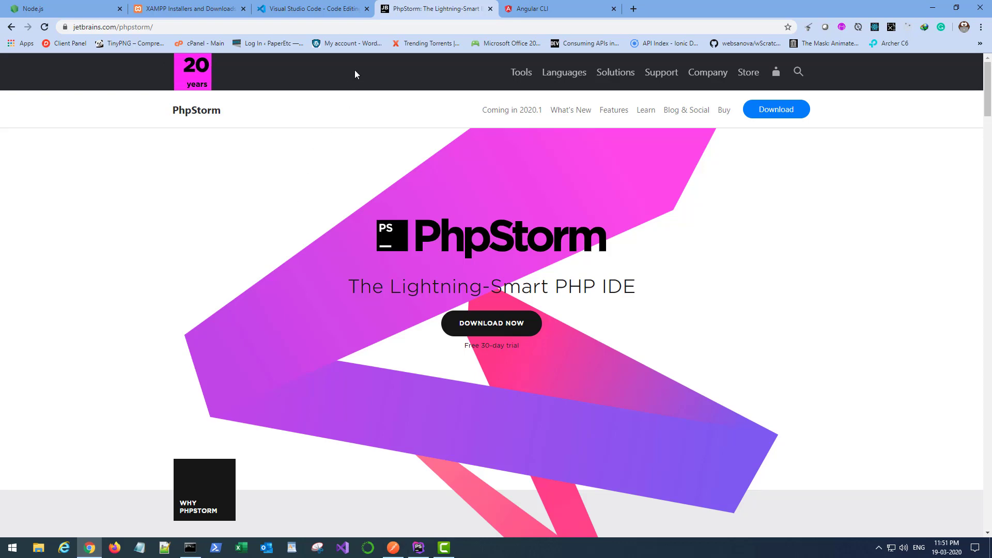
pyautogui.click(314, 9)
pyautogui.click(436, 9)
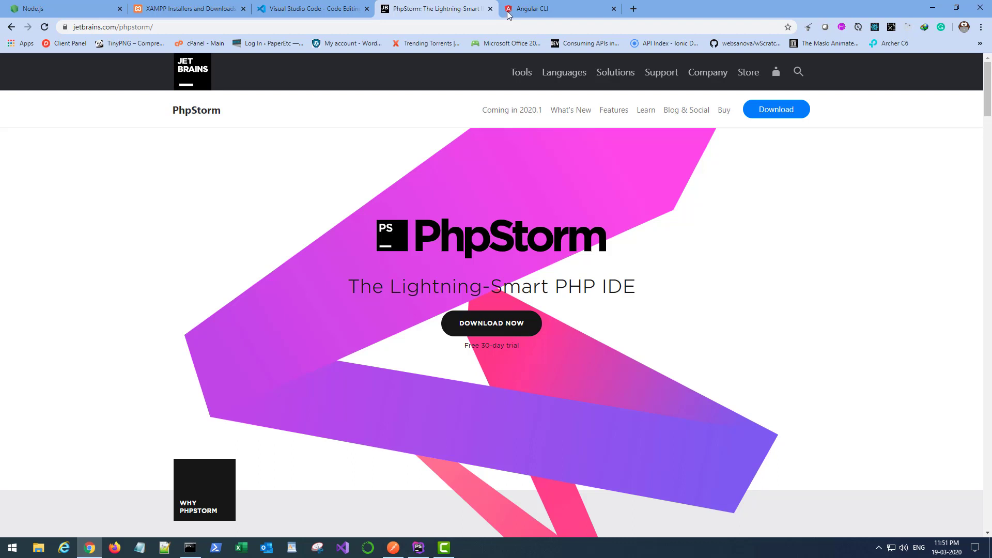
pyautogui.click(546, 9)
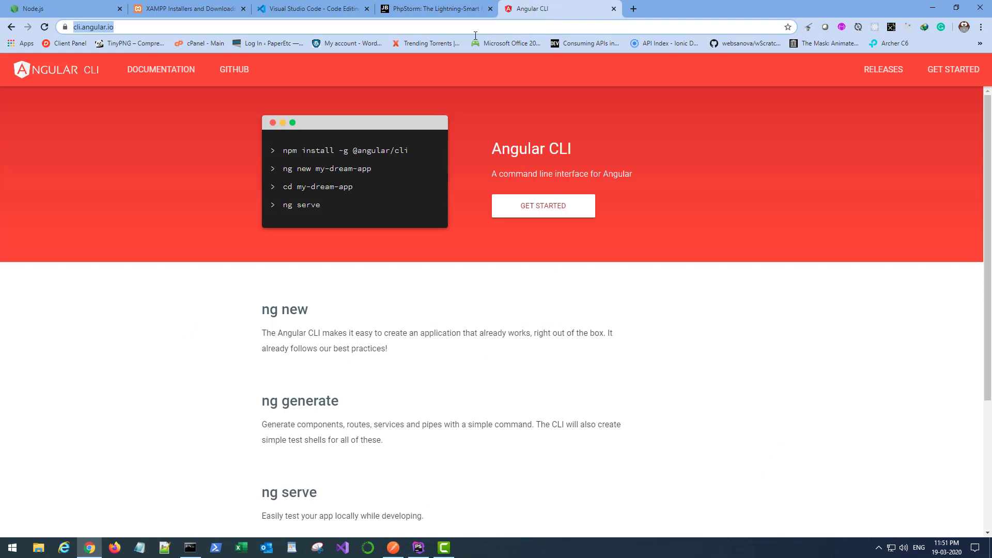
pyautogui.click(122, 29)
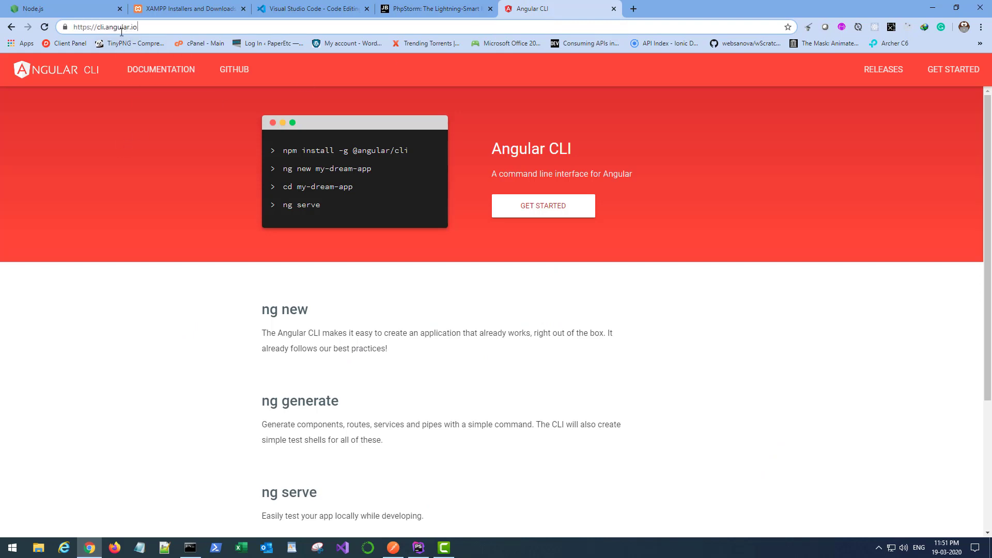
pyautogui.hotkey('ctrl', 'shift', 'Left')
pyautogui.hotkey('ctrl', 'shift', 'Left')
pyautogui.hotkey('ctrl', 'shift', 'Left')
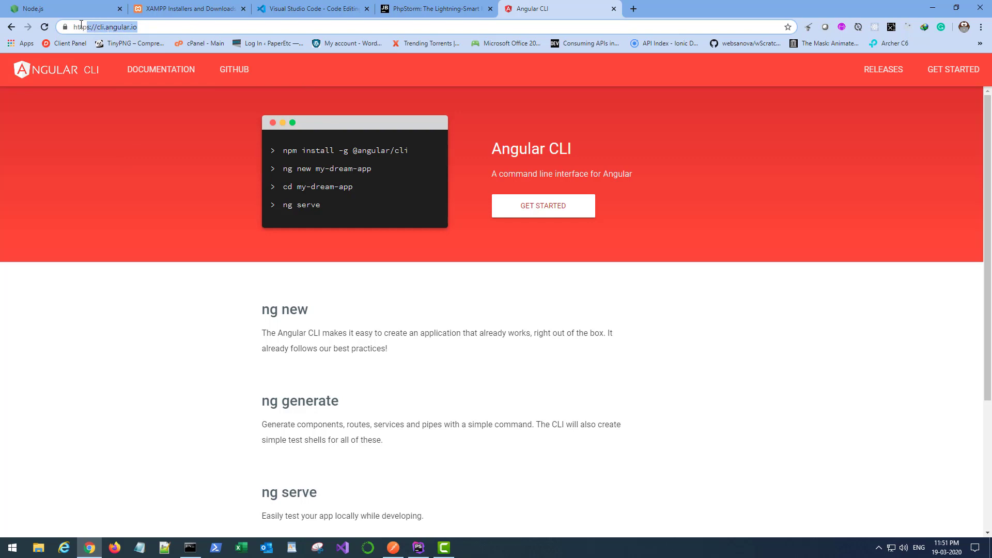
pyautogui.hotkey('ctrl', 'shift', 'Left')
pyautogui.moveTo(283, 150); pyautogui.dragTo(408, 151)
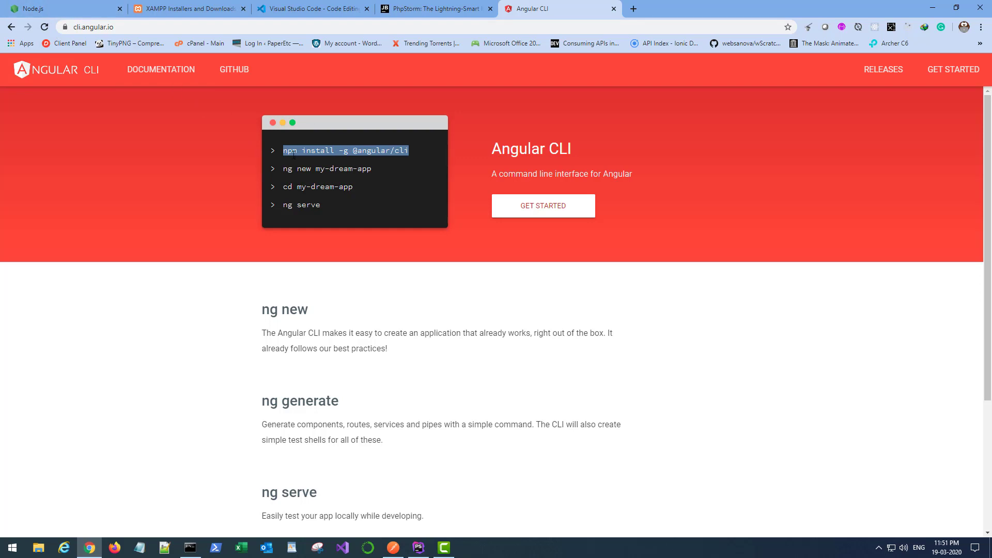
pyautogui.click(370, 149)
pyautogui.moveTo(284, 149); pyautogui.dragTo(411, 150)
pyautogui.click(379, 311)
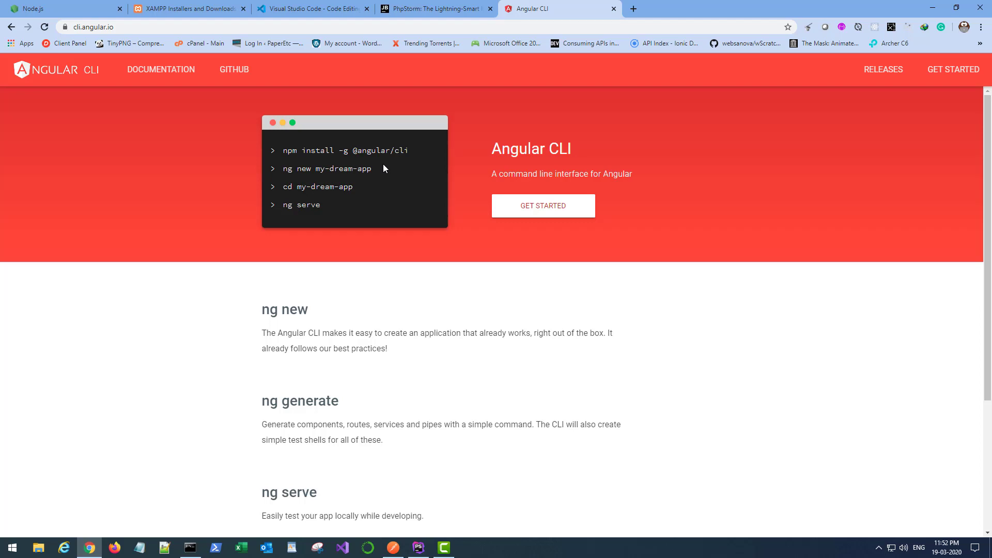
pyautogui.moveTo(418, 547)
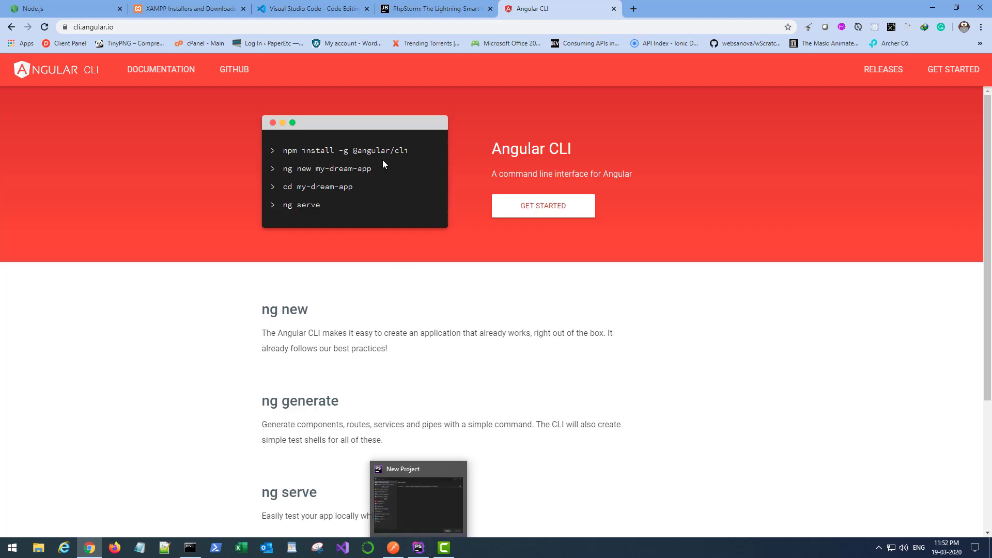
# Choose the Node.js Express App project type with View Engine set to None.
pyautogui.click(418, 548)
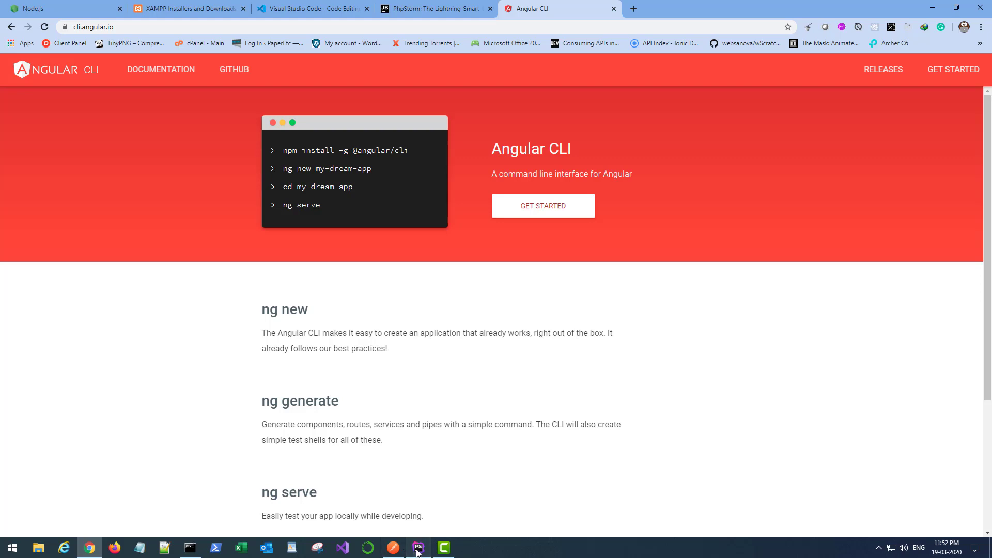
pyautogui.moveTo(476, 105); pyautogui.dragTo(439, 88)
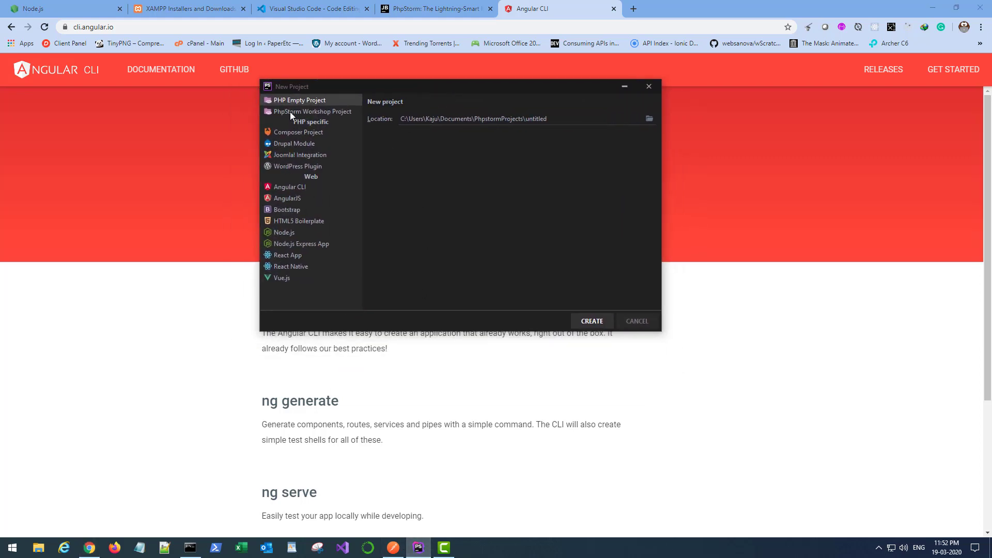
pyautogui.click(311, 244)
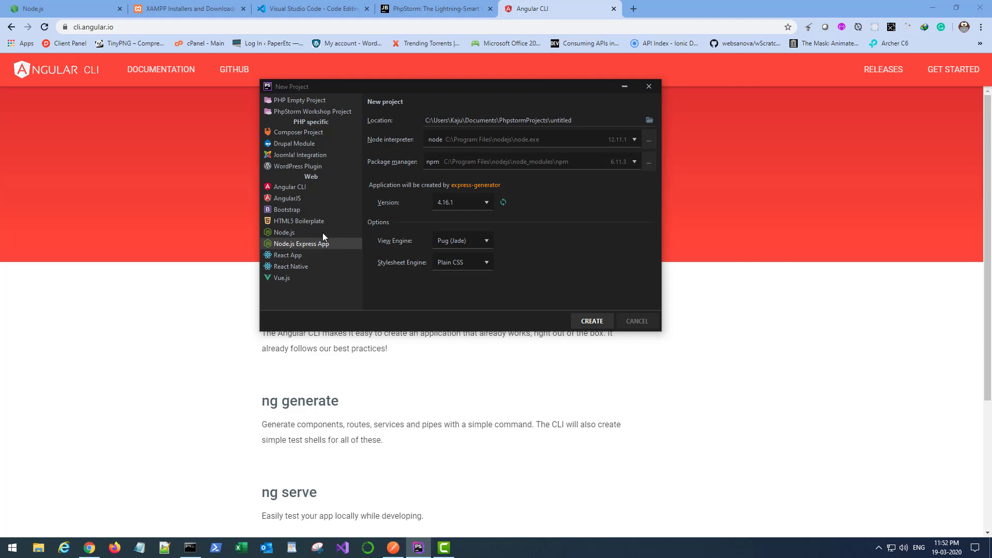
pyautogui.click(322, 232)
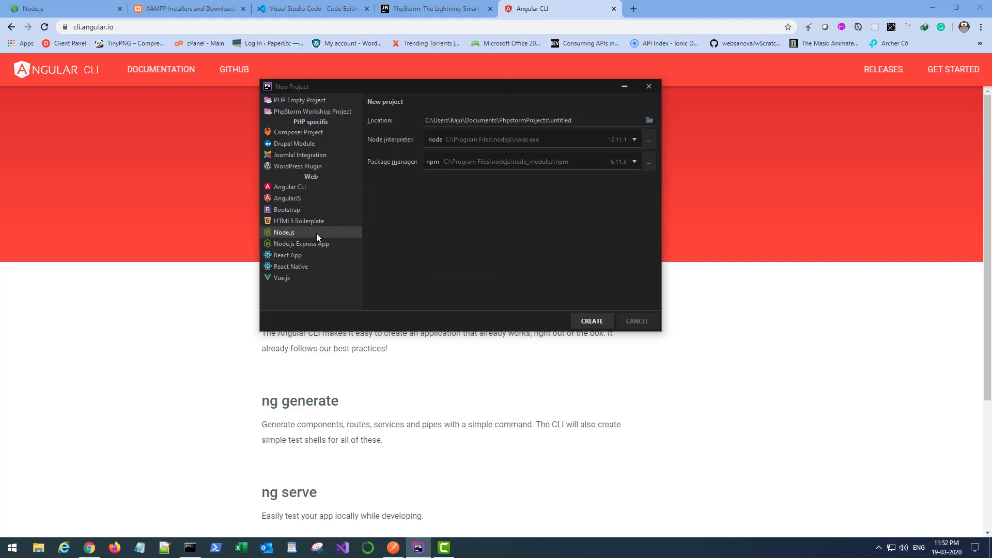
pyautogui.click(323, 242)
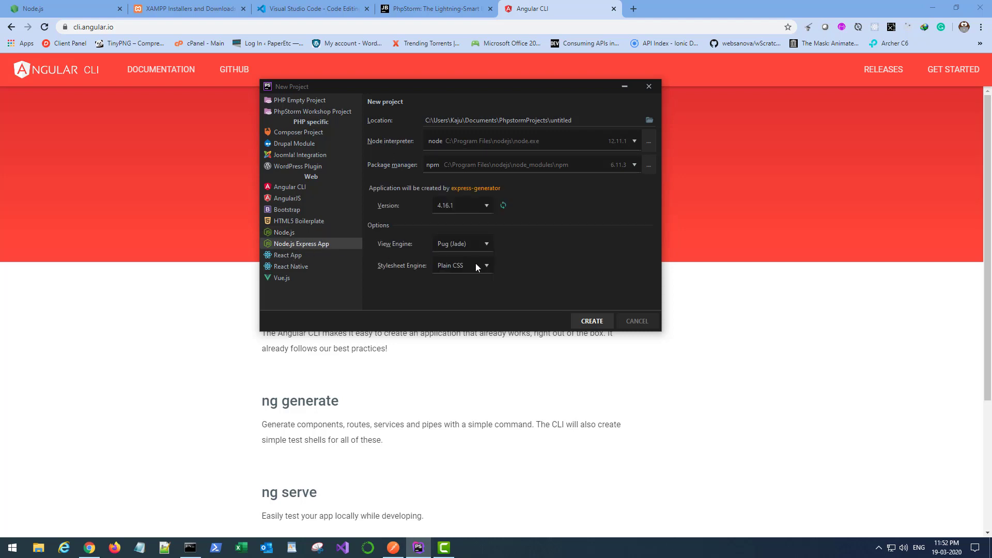
pyautogui.click(483, 245)
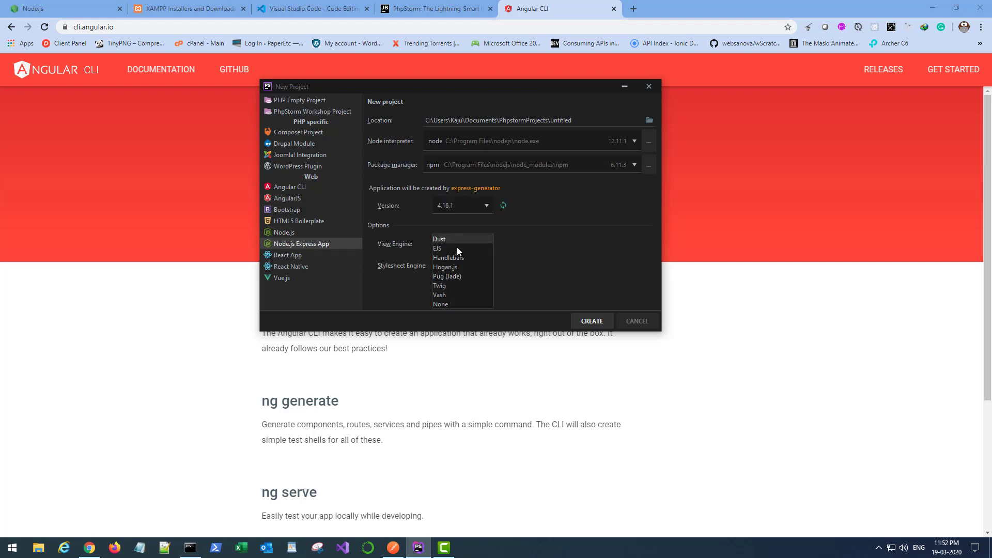
pyautogui.click(457, 306)
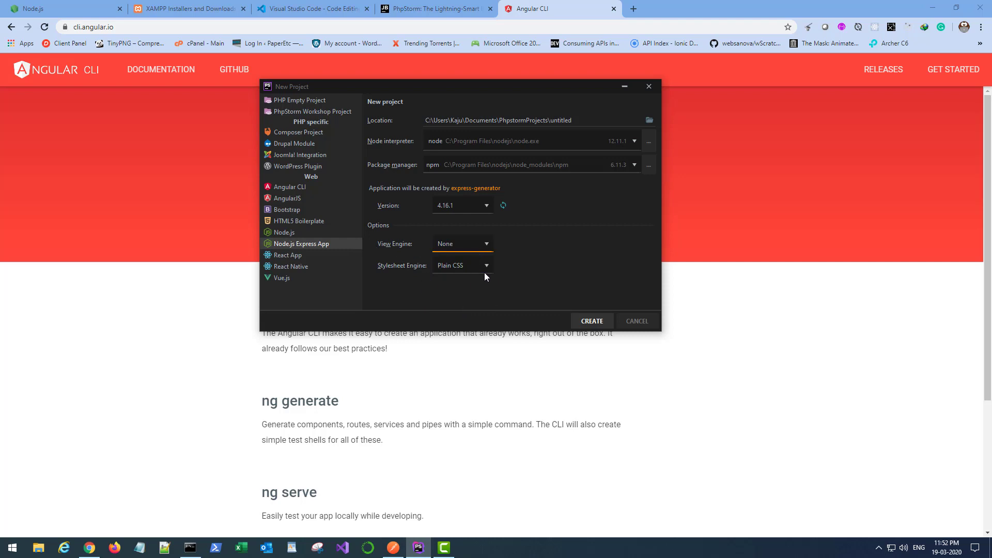
# Change the project location to the Ecommerce\backend folder.
pyautogui.doubleClick(561, 121)
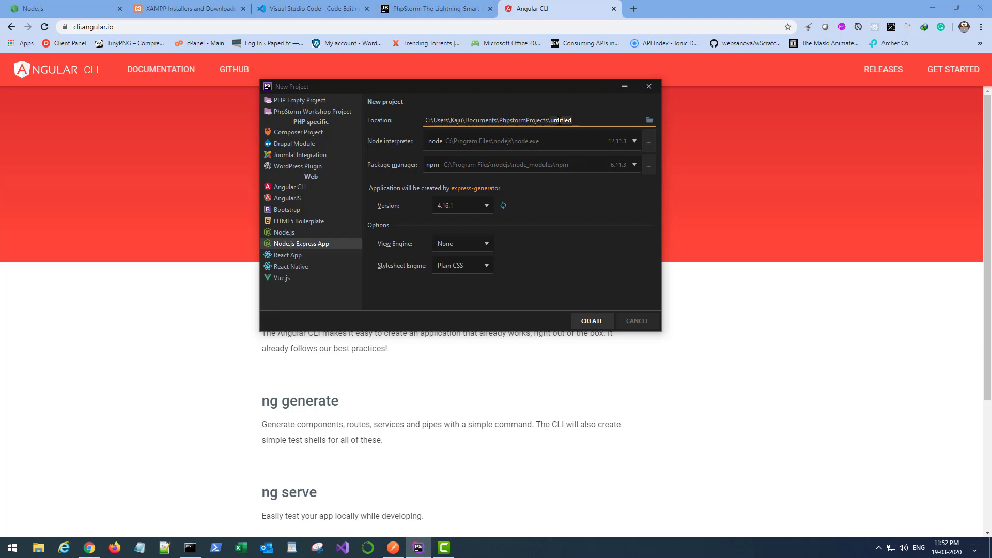
pyautogui.write('Eccm')
pyautogui.write('erce\\')
pyautogui.write('backend')
pyautogui.click(33, 9)
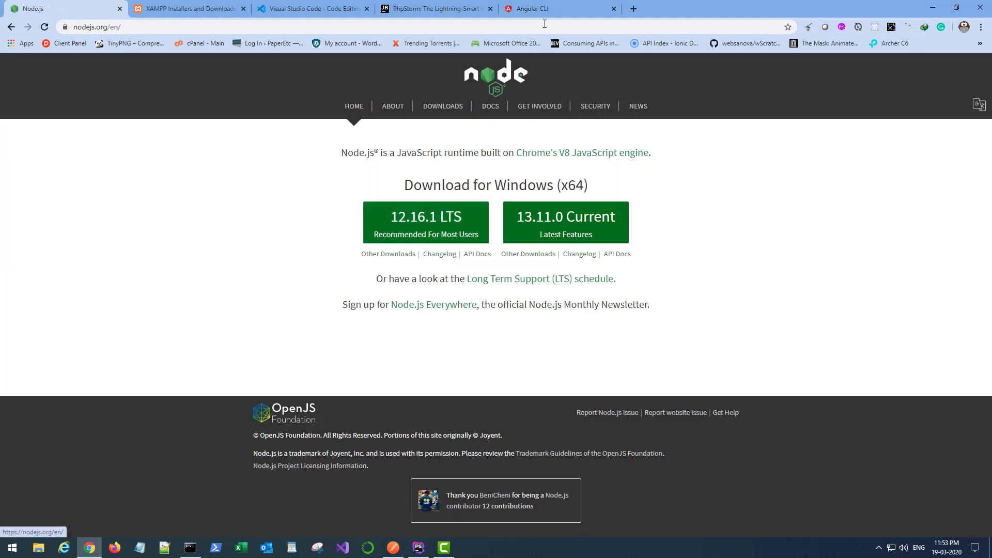
pyautogui.click(418, 548)
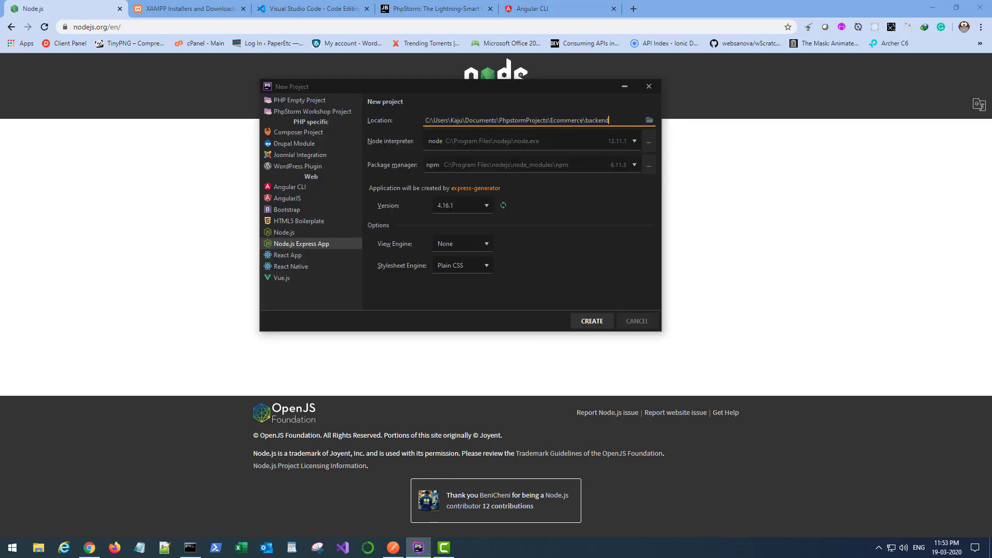
# Create the Express backend project and browse its file tree.
pyautogui.click(587, 320)
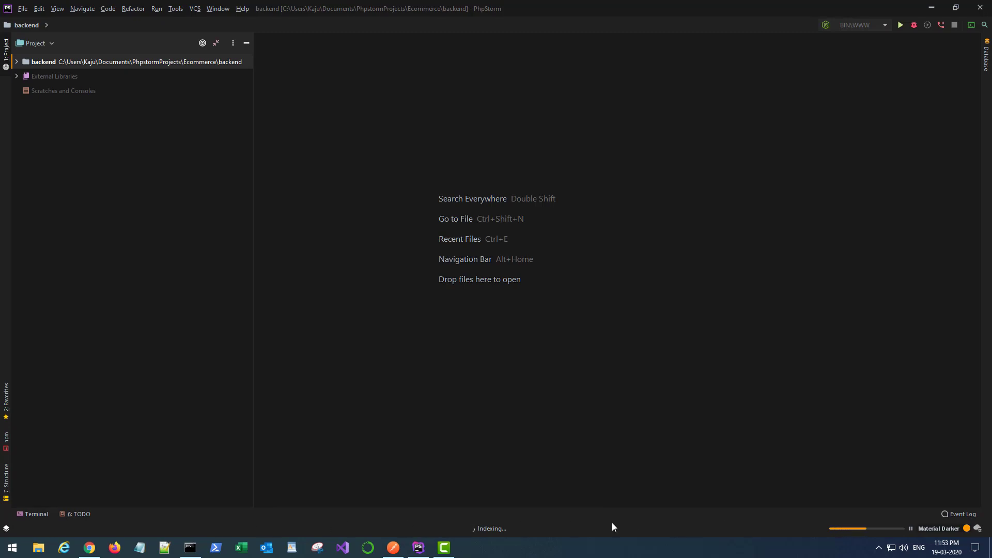
pyautogui.click(17, 62)
pyautogui.click(26, 90)
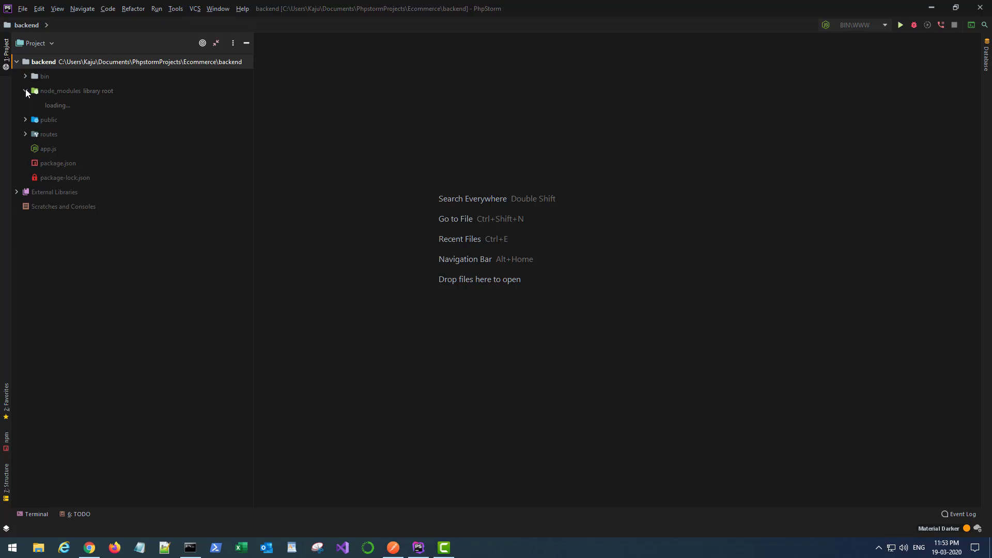
pyautogui.click(25, 90)
pyautogui.click(25, 76)
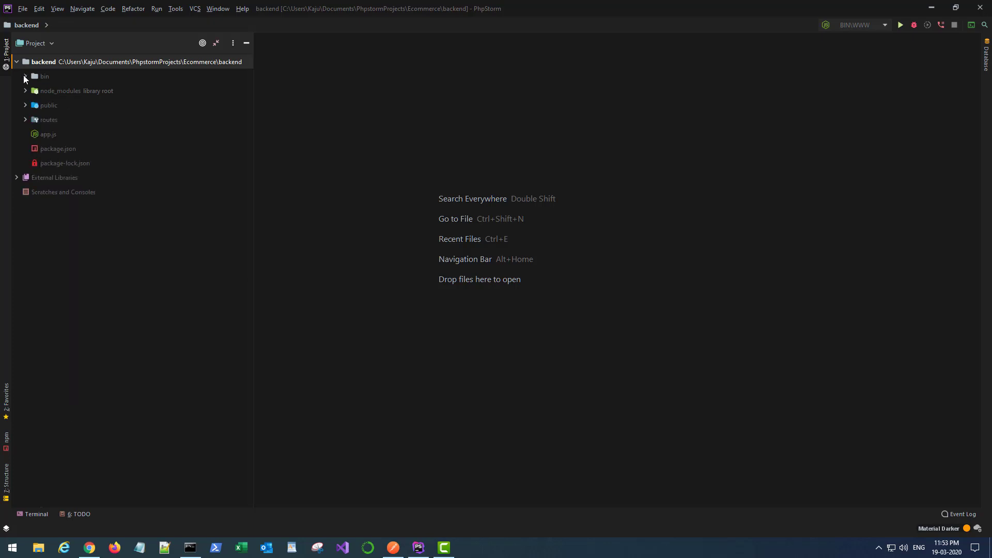
# Open app.js in the editor and a terminal in the backend folder.
pyautogui.doubleClick(49, 134)
pyautogui.moveTo(398, 335); pyautogui.dragTo(291, 61)
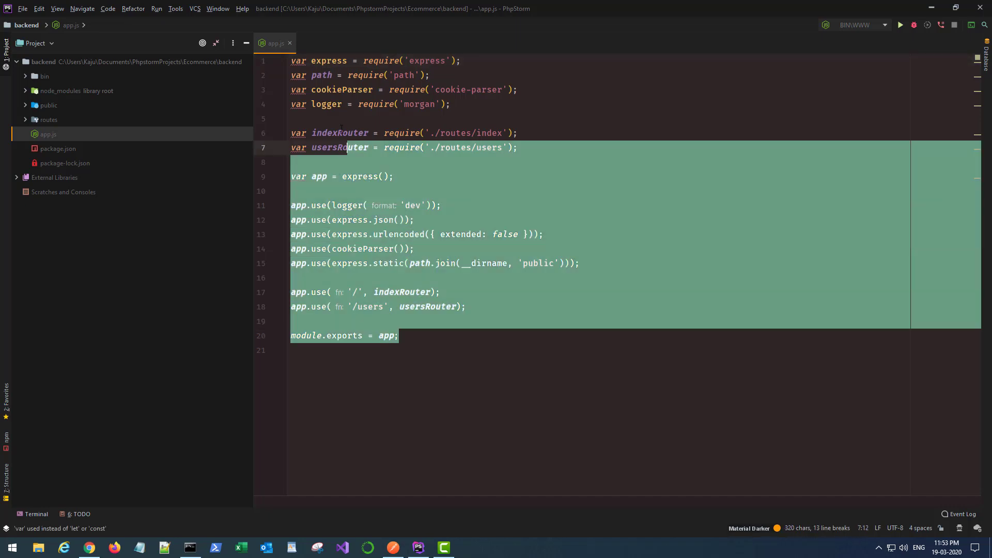
pyautogui.click(340, 147)
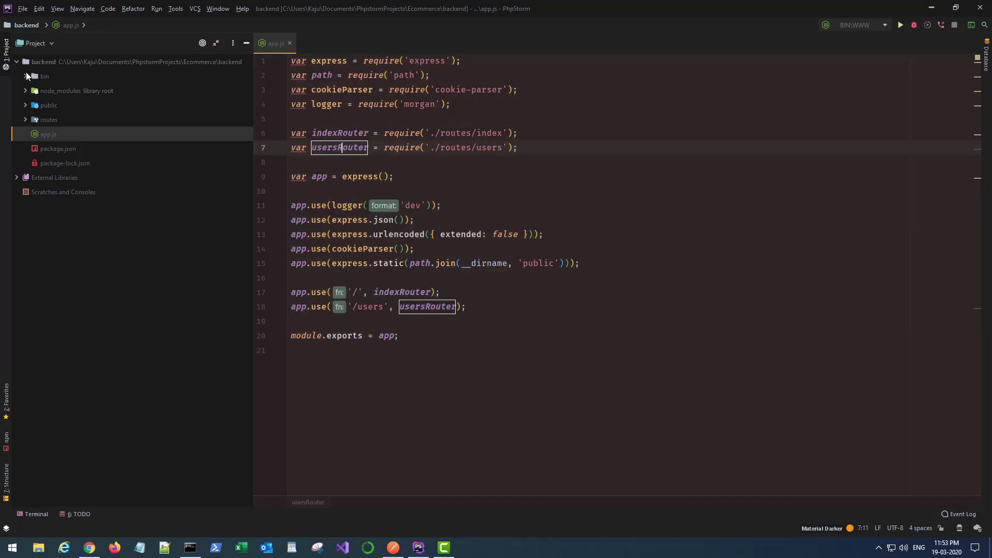
pyautogui.click(35, 513)
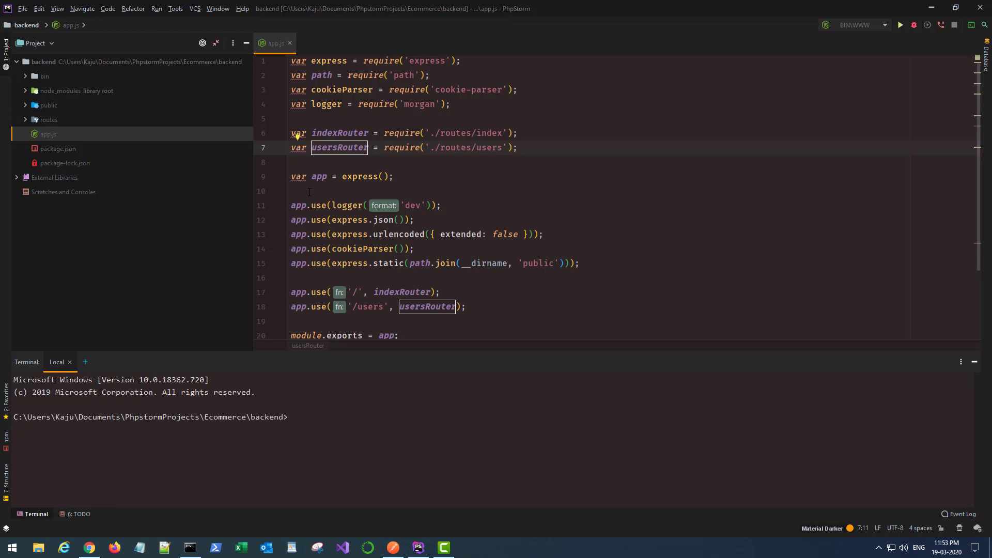
# Open bin/www and add console.log('Server running'); after onListening's debug line.
pyautogui.click(24, 76)
pyautogui.doubleClick(63, 89)
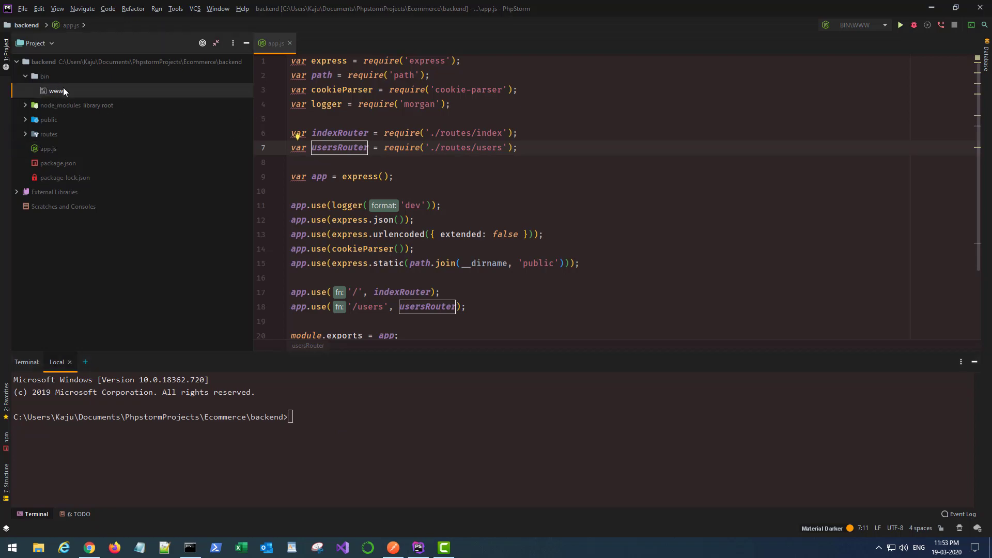
pyautogui.scroll(-8, 404, 208)
pyautogui.scroll(-8, 406, 209)
pyautogui.scroll(-8, 404, 208)
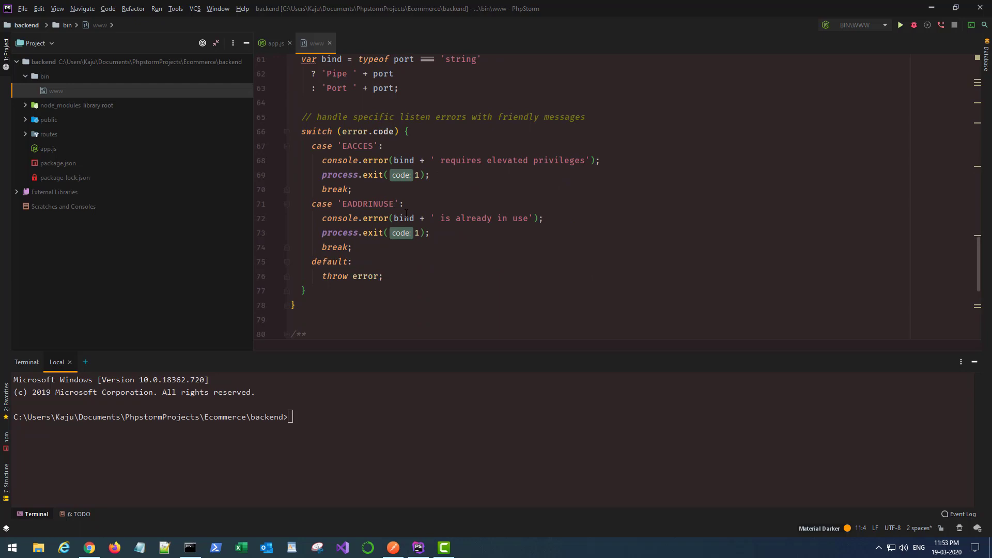
pyautogui.scroll(-4, 404, 208)
pyautogui.scroll(-2, 407, 217)
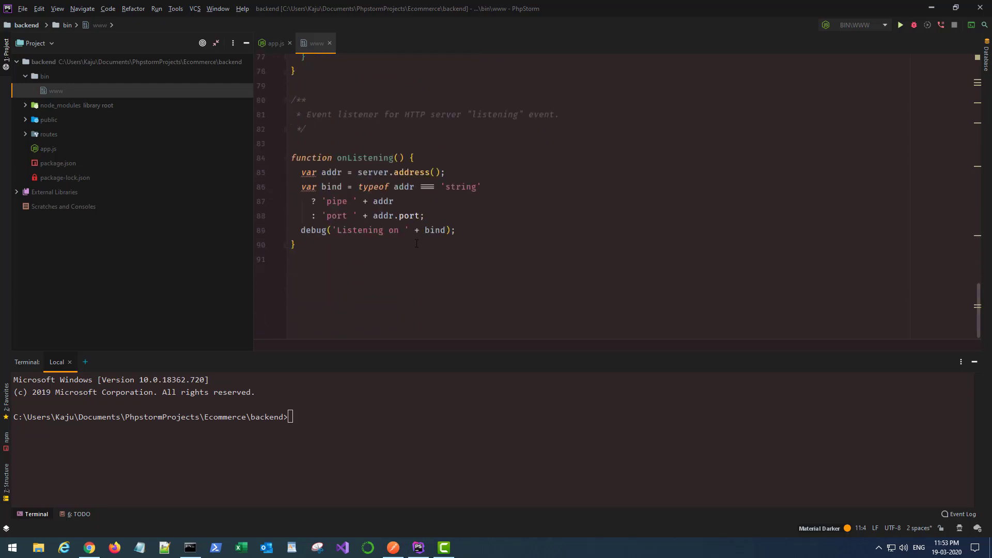
pyautogui.click(313, 230)
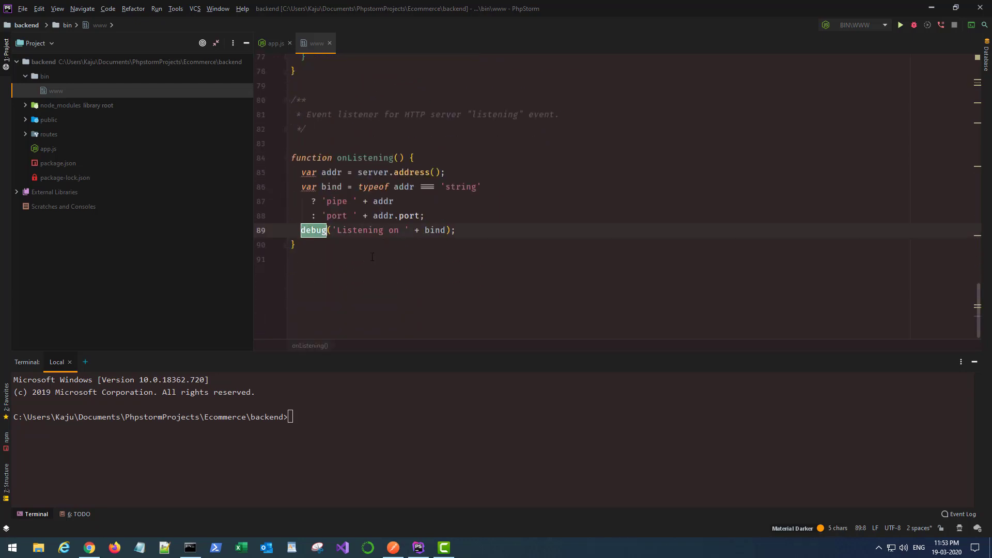
pyautogui.press('End')
pyautogui.press('Return')
pyautogui.write('conso')
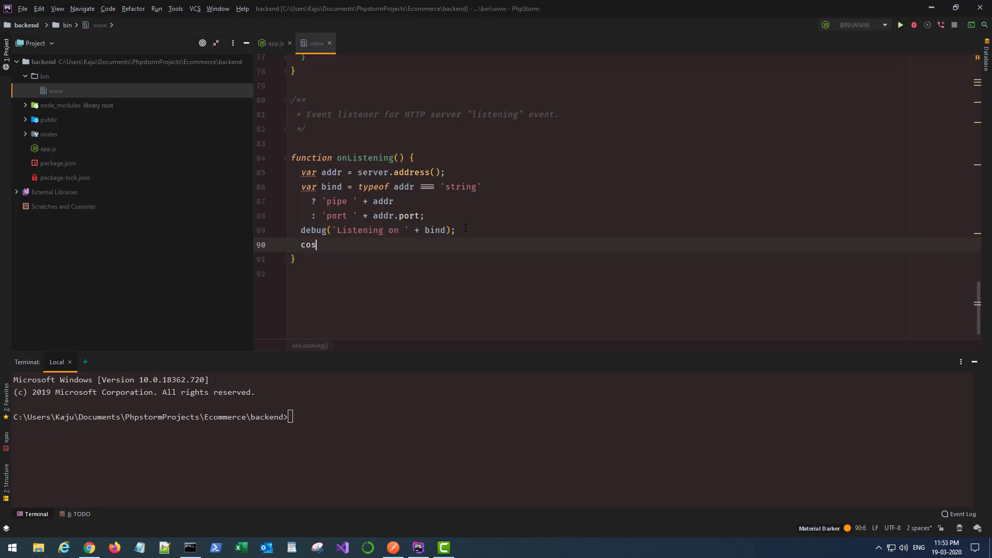
pyautogui.write('le.')
pyautogui.write('log(')
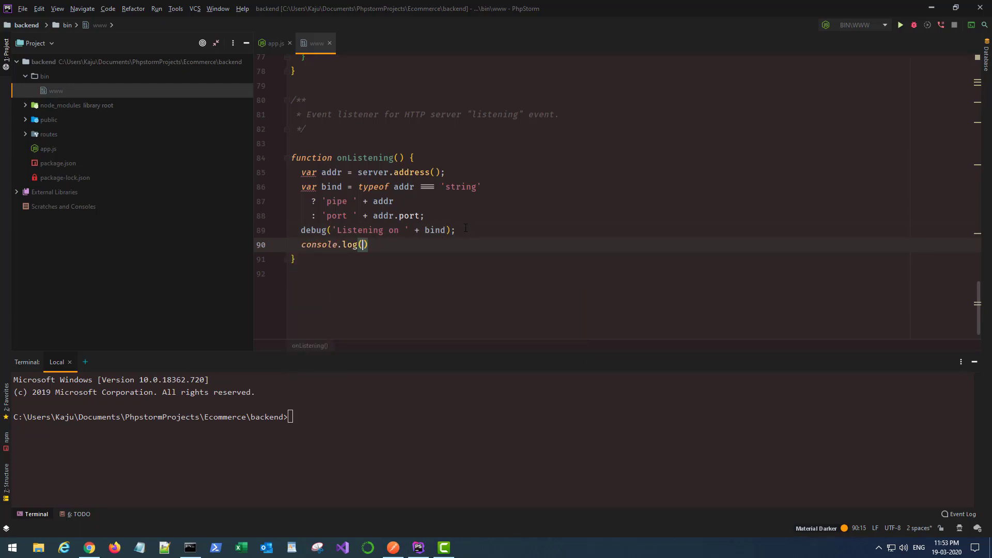
pyautogui.write("'")
pyautogui.press('End')
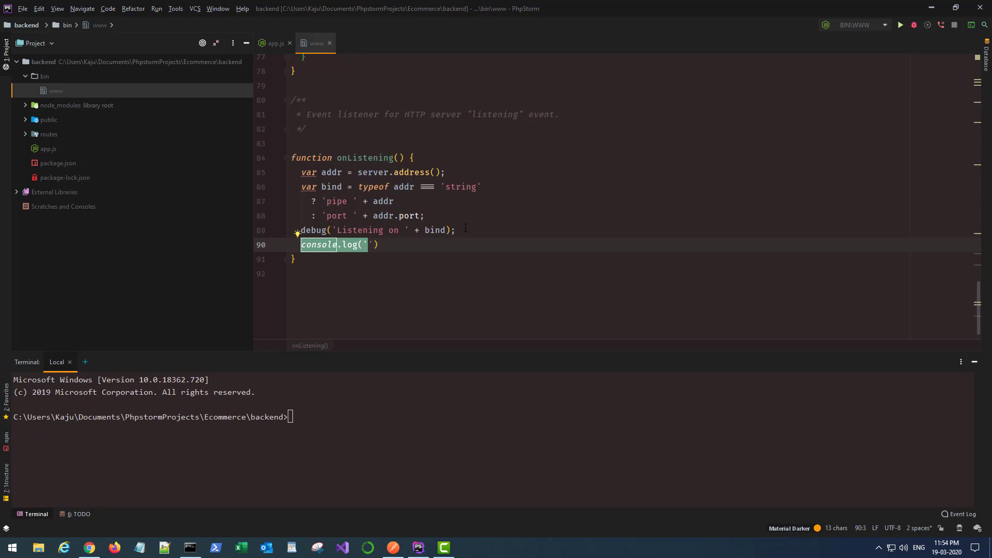
pyautogui.press('Left')
pyautogui.press('Left')
pyautogui.write('Server r')
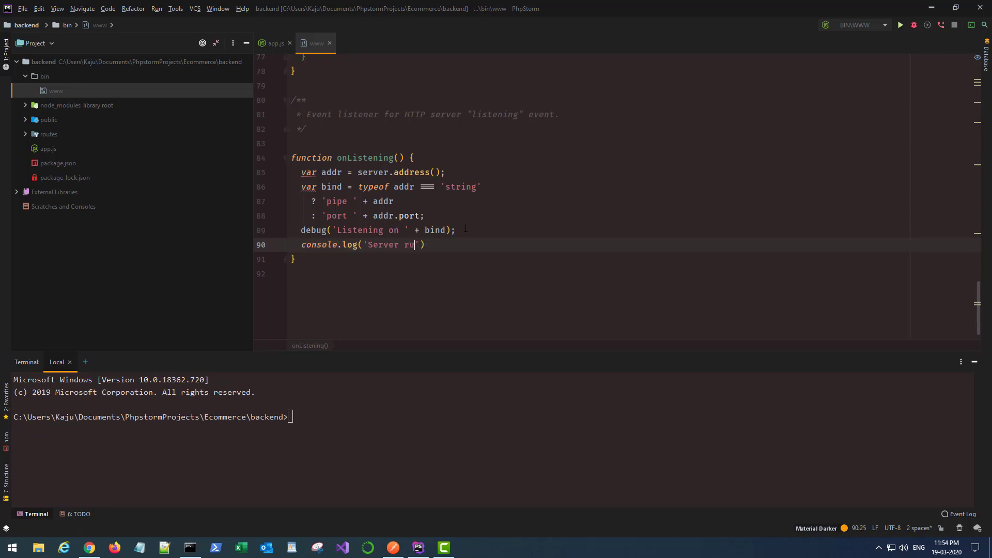
pyautogui.write('unning')
pyautogui.press('End')
pyautogui.write(';')
# Run npm start in the terminal and highlight the 'Server running' output.
pyautogui.click(342, 420)
pyautogui.write('npm start')
pyautogui.press('Return')
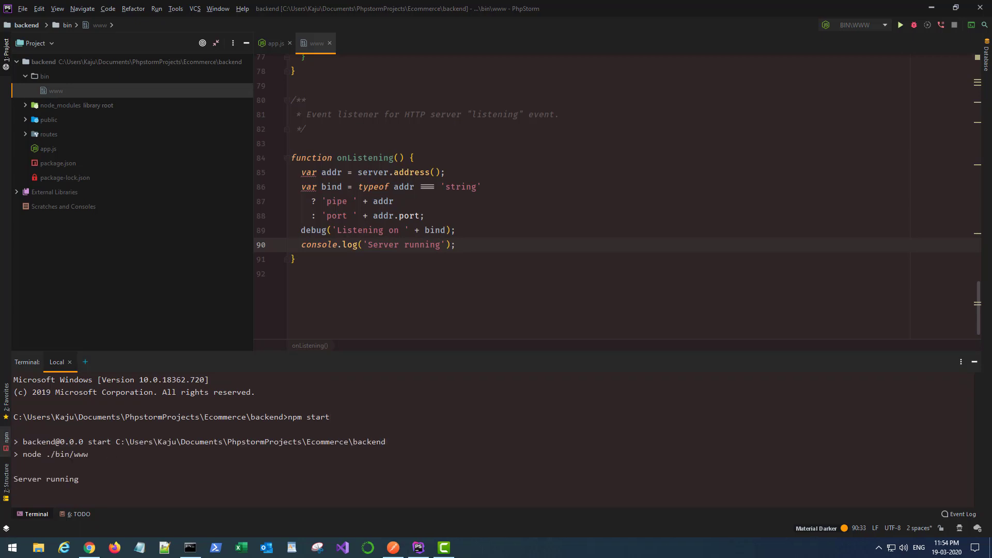
pyautogui.moveTo(81, 480); pyautogui.dragTo(14, 485)
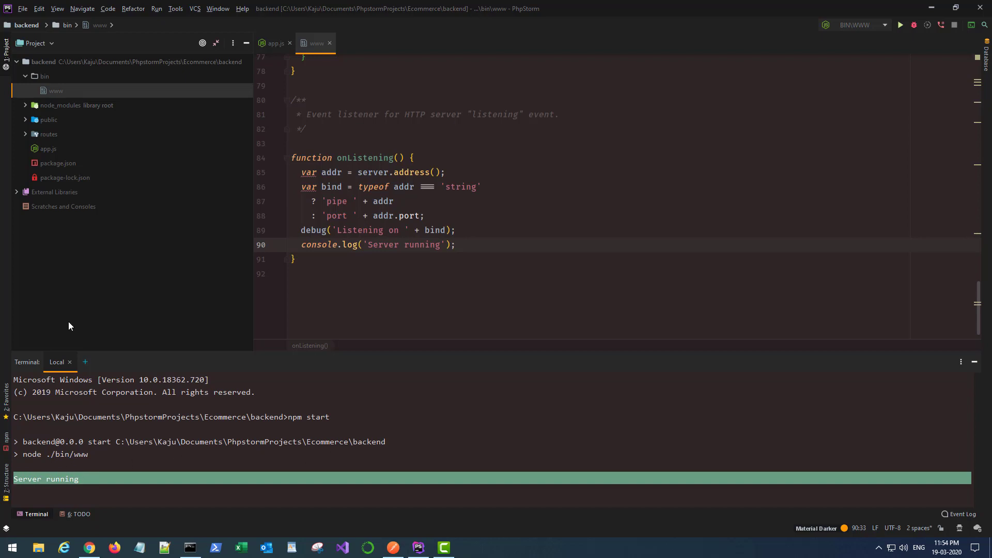
# Open package.json and select the start script on line 6.
pyautogui.doubleClick(61, 165)
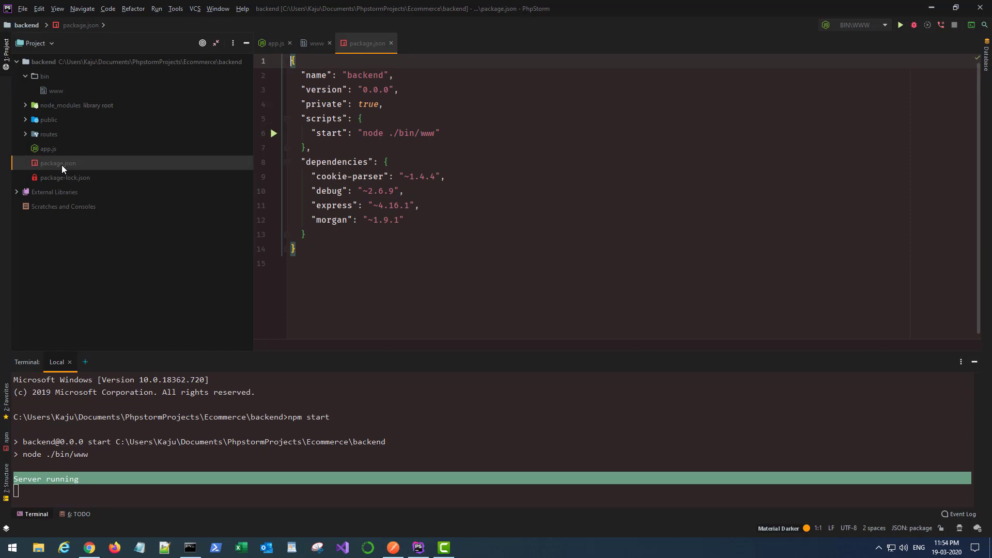
pyautogui.moveTo(362, 133); pyautogui.dragTo(438, 132)
pyautogui.click(356, 133)
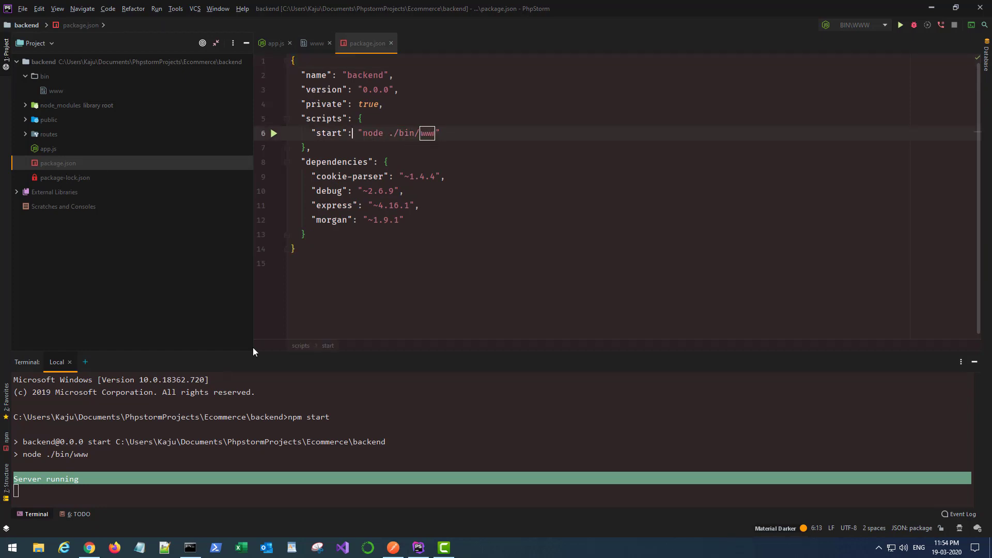
# Stop the running server with Ctrl+C, then change the start script to 'nodemon ./bin/www'.
pyautogui.click(132, 477)
pyautogui.hotkey('ctrl', 'c')
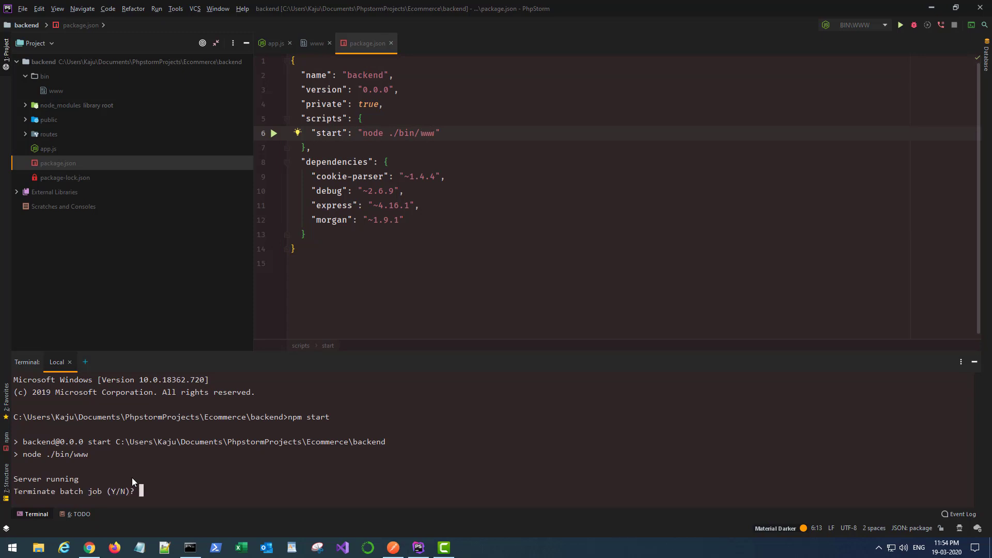
pyautogui.write('y')
pyautogui.press('Return')
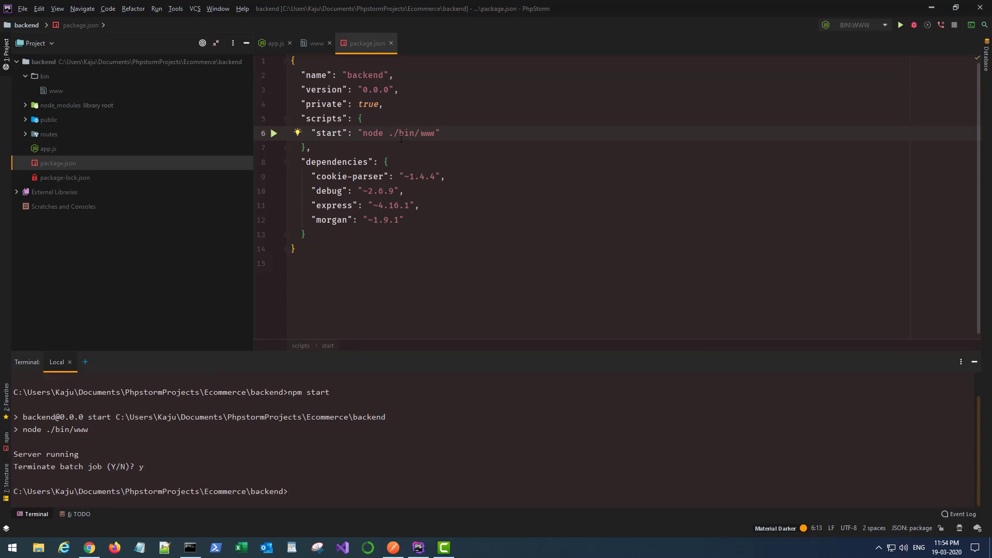
pyautogui.click(384, 132)
pyautogui.write('mon')
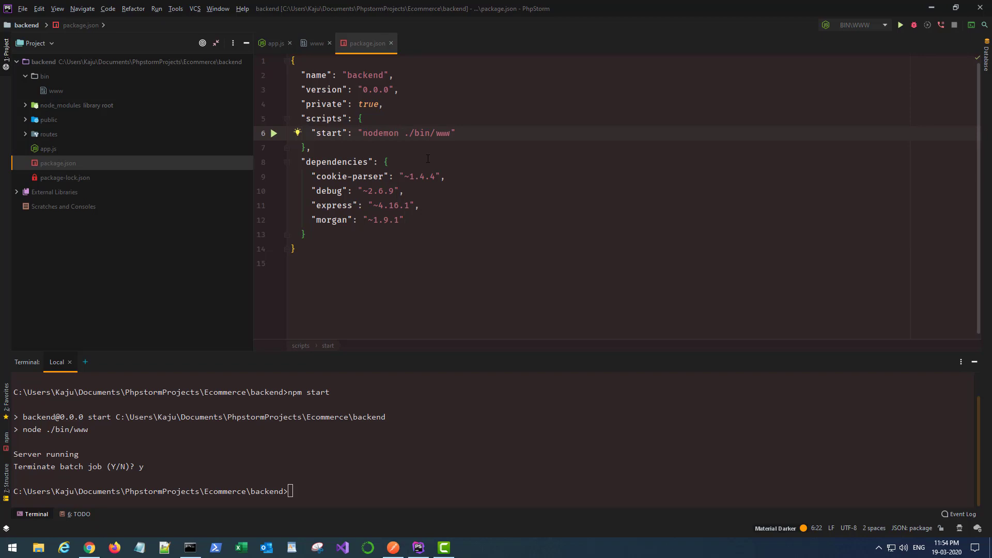
# Rerun npm start so the backend launches via 'nodemon ./bin/www'.
pyautogui.click(335, 490)
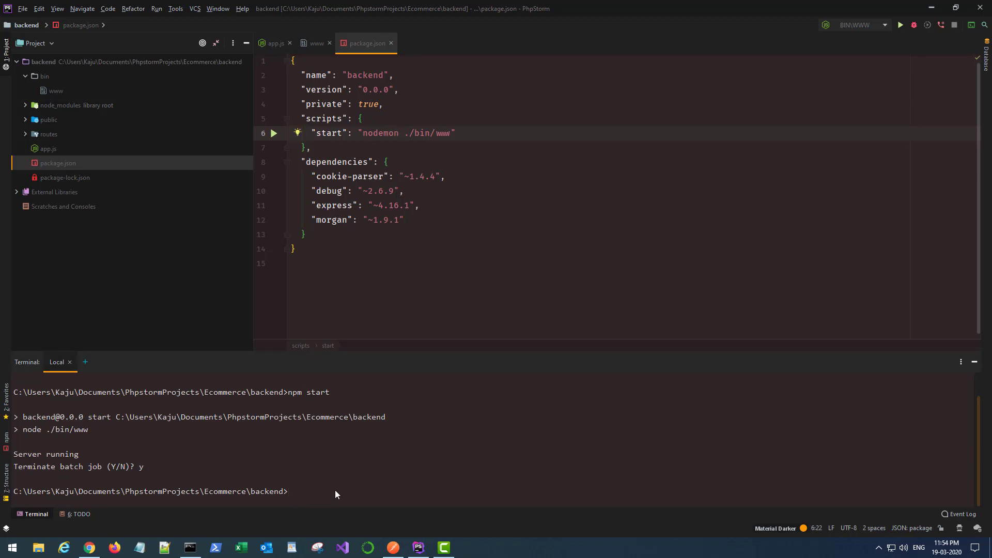
pyautogui.write('npm start')
pyautogui.press('Return')
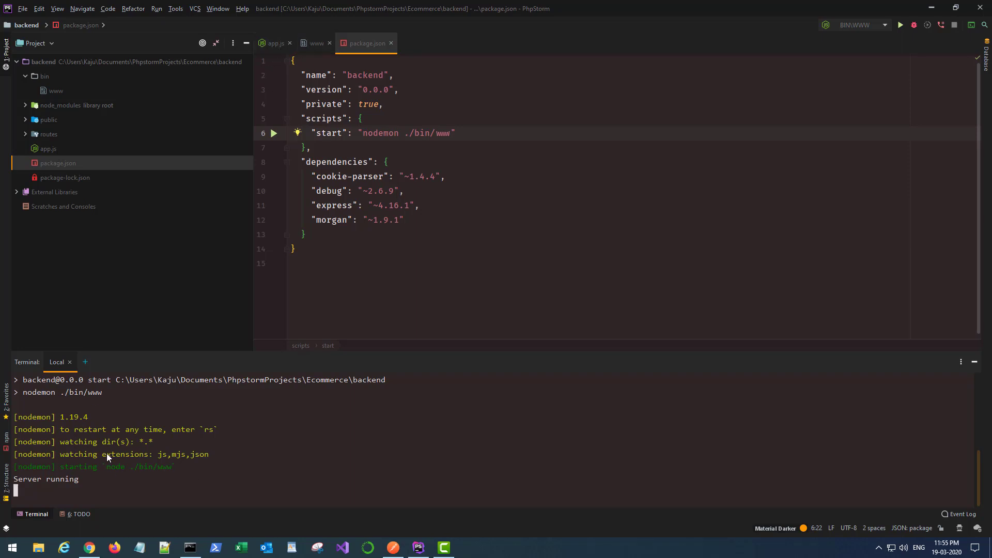
pyautogui.moveTo(22, 389); pyautogui.dragTo(102, 392)
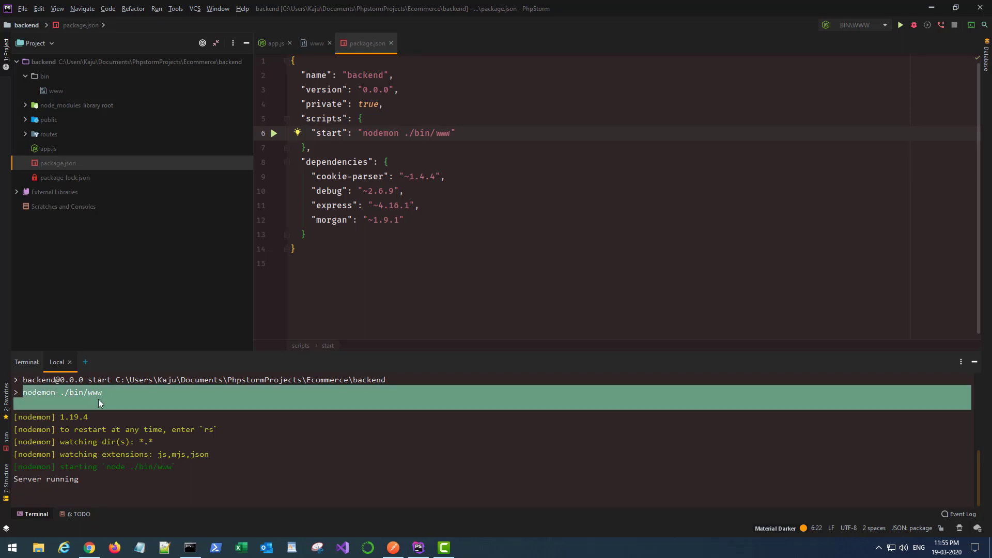
pyautogui.click(85, 362)
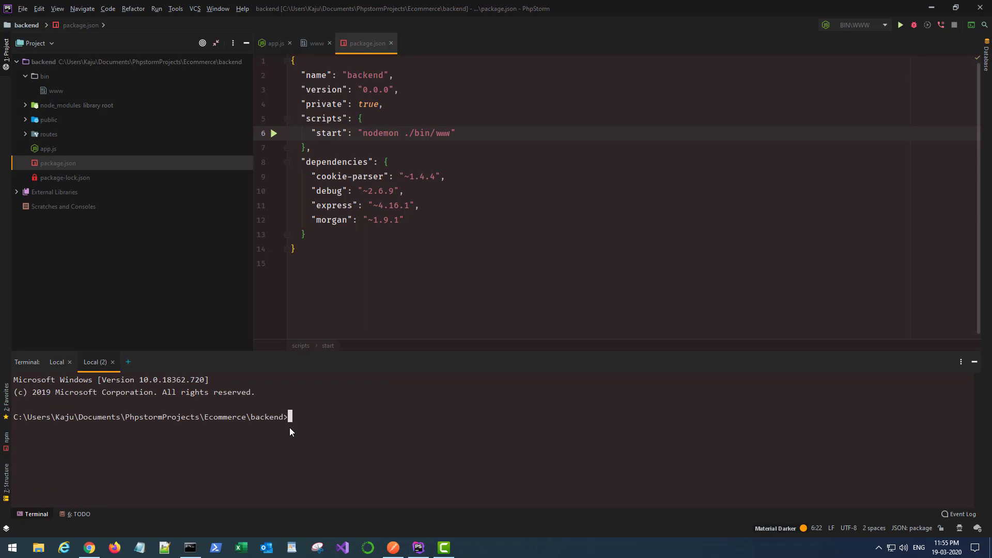
pyautogui.write('npm install no')
pyautogui.write('demon')
pyautogui.write(' -g')
pyautogui.press('BackSpace')
pyautogui.press('BackSpace')
pyautogui.press('BackSpace')
pyautogui.press('BackSpace')
pyautogui.press('BackSpace')
pyautogui.press('BackSpace')
pyautogui.press('BackSpace')
pyautogui.click(113, 363)
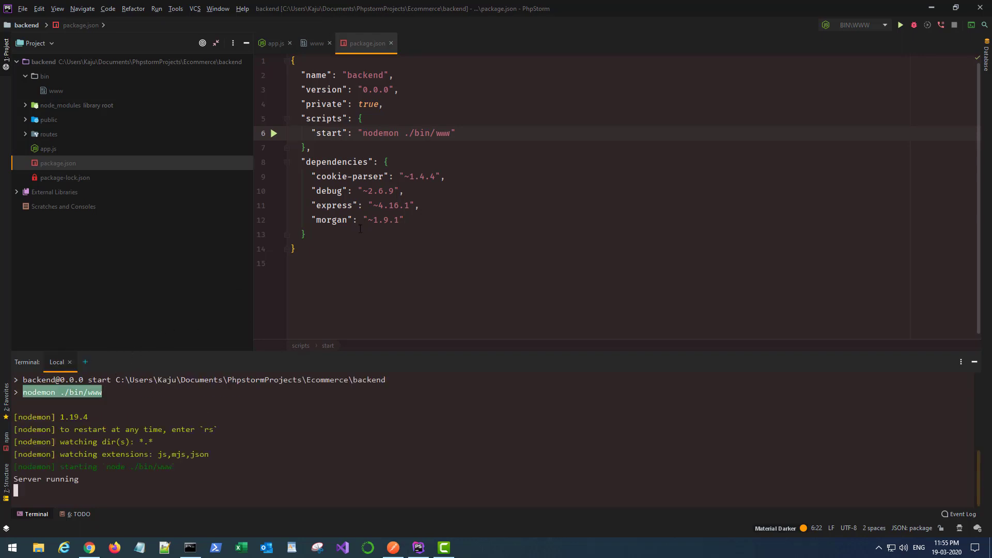
# Load localhost:3000 in a new Chrome tab to see the Express welcome page.
pyautogui.click(89, 549)
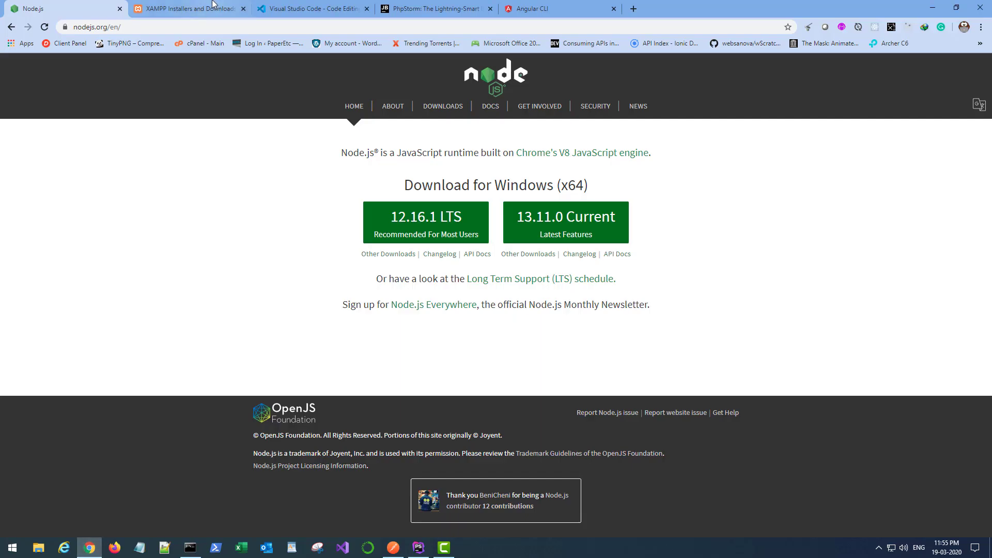
pyautogui.click(634, 8)
pyautogui.write('loca')
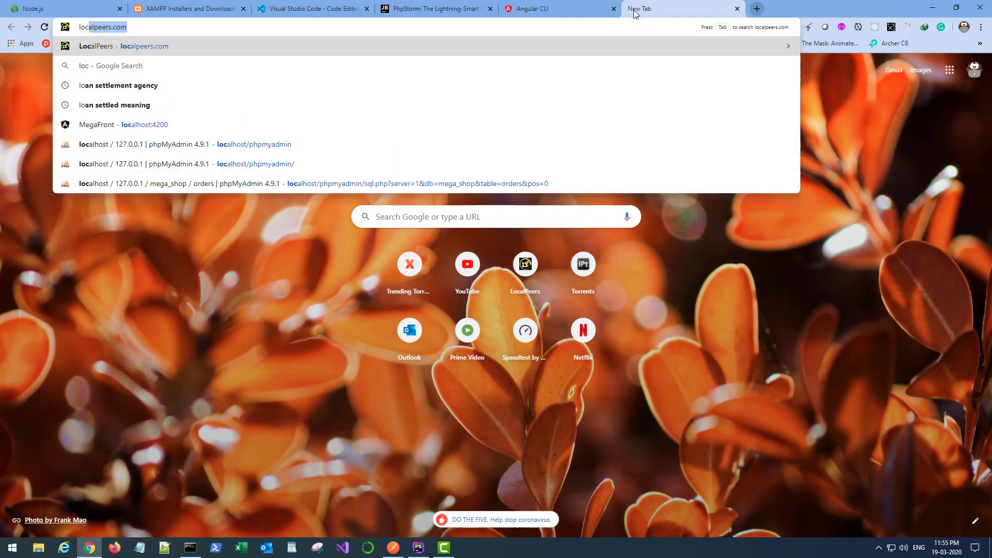
pyautogui.write('lhost:3')
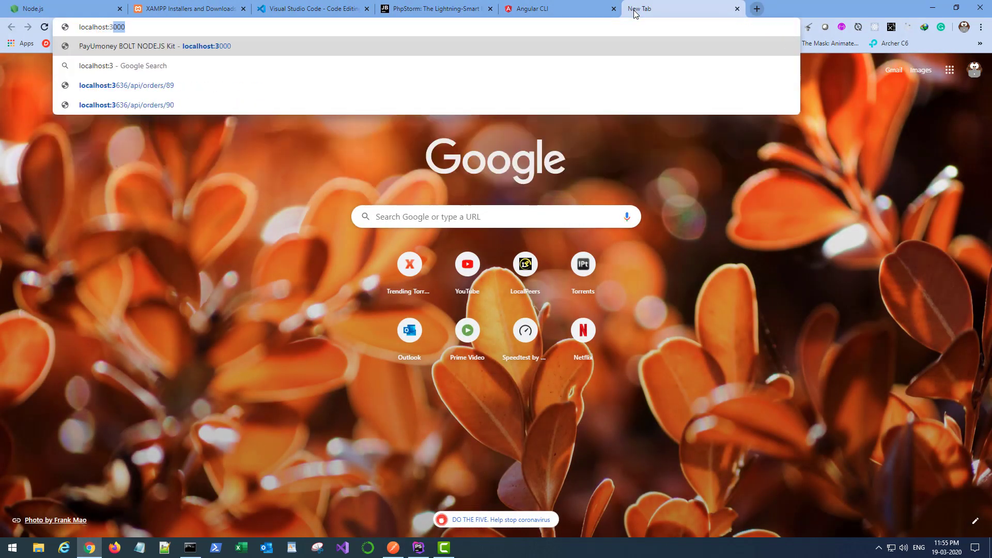
pyautogui.write('000')
pyautogui.press('Return')
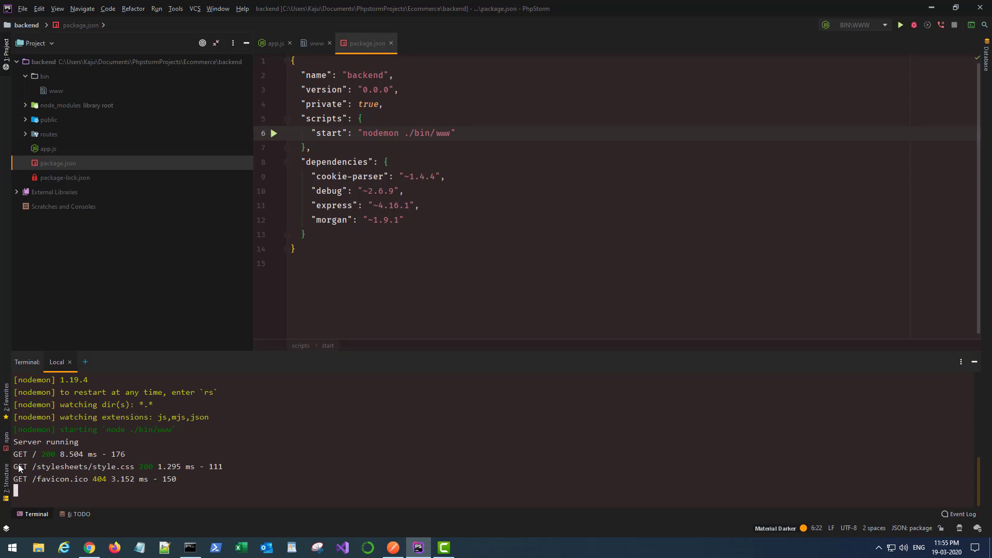
pyautogui.moveTo(15, 454); pyautogui.dragTo(126, 453)
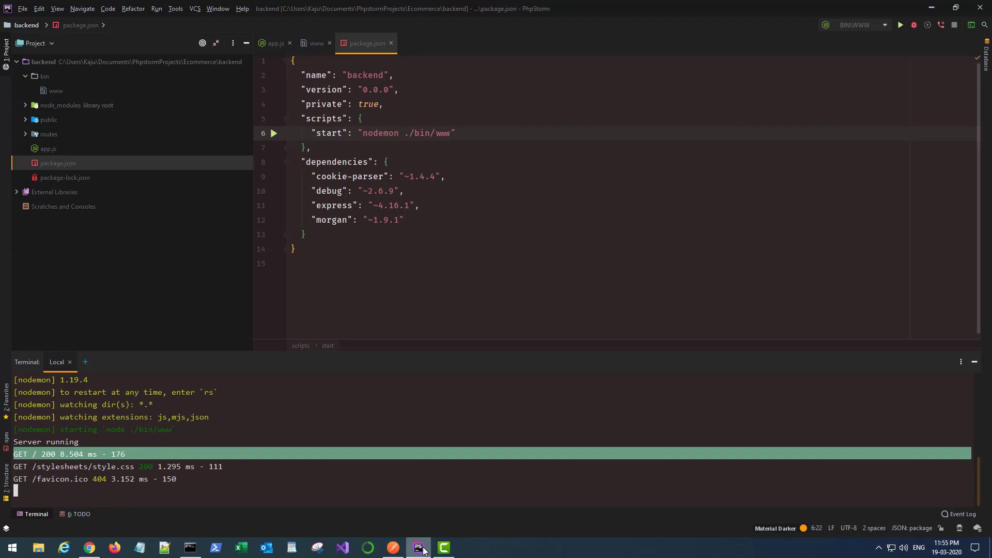
pyautogui.click(199, 478)
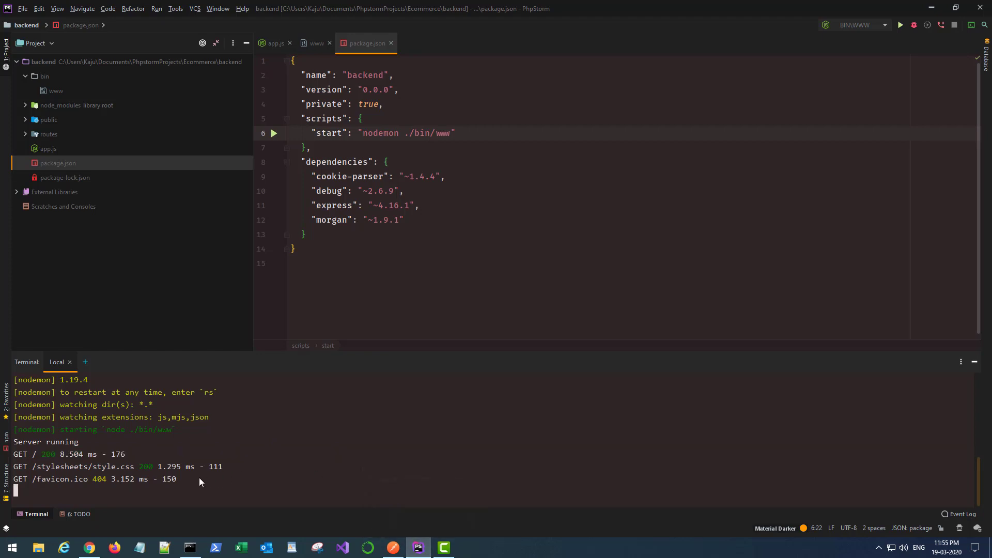
pyautogui.click(366, 252)
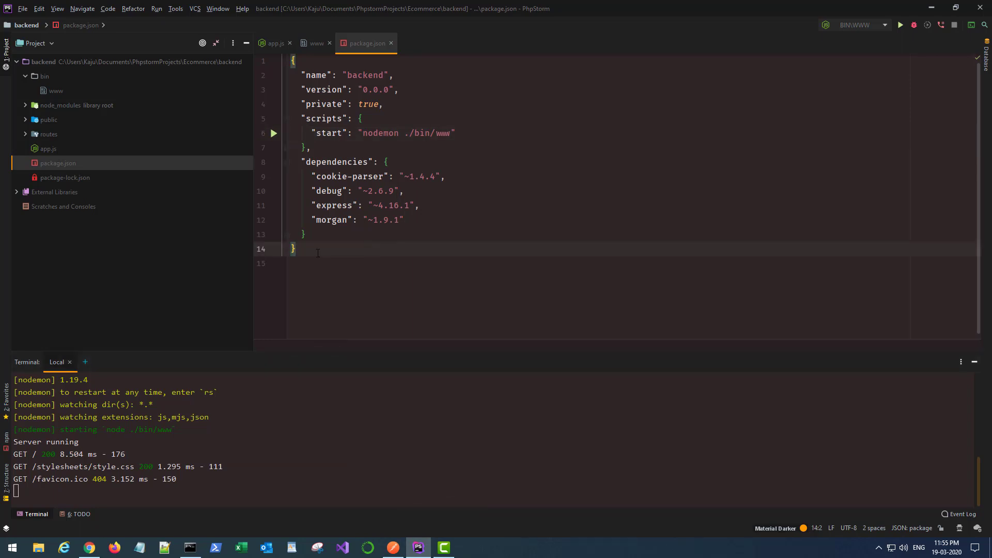
# Create a Git repository for the backend project and list its 358 unversioned files for commit.
pyautogui.click(196, 9)
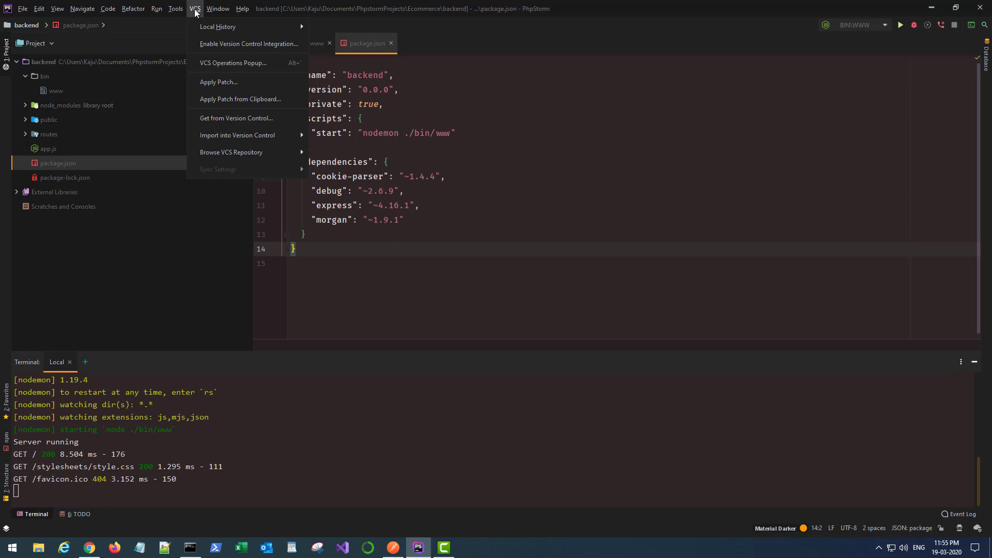
pyautogui.click(247, 44)
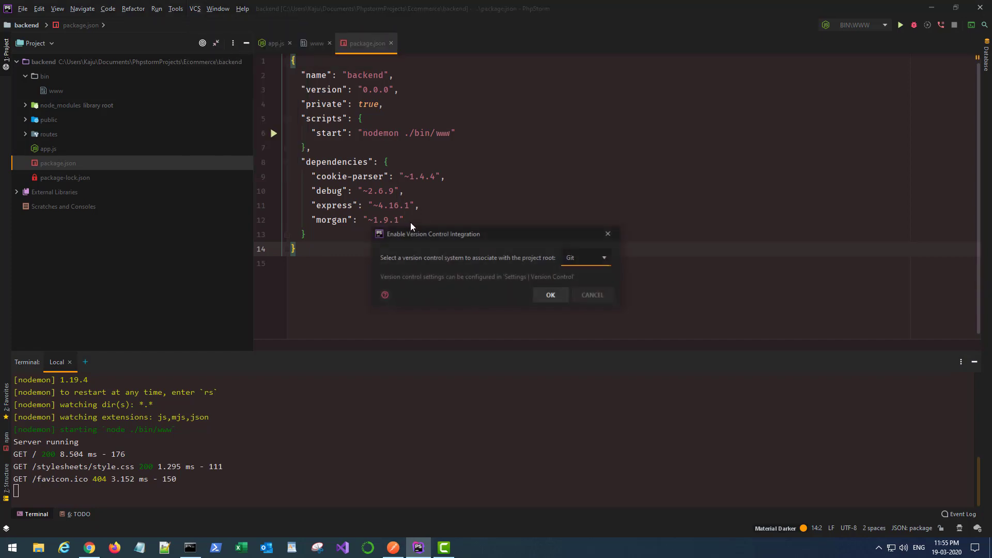
pyautogui.click(550, 295)
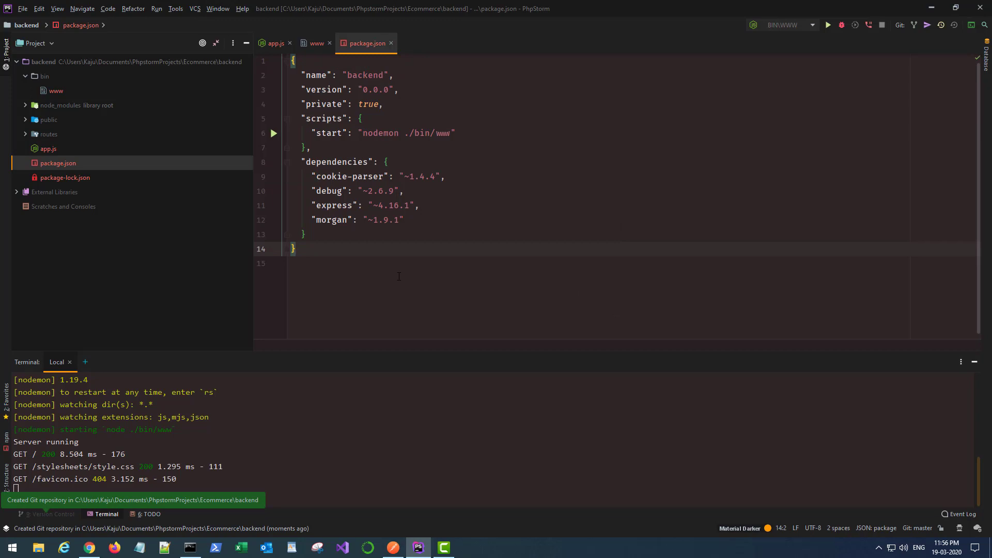
pyautogui.click(199, 11)
pyautogui.click(233, 65)
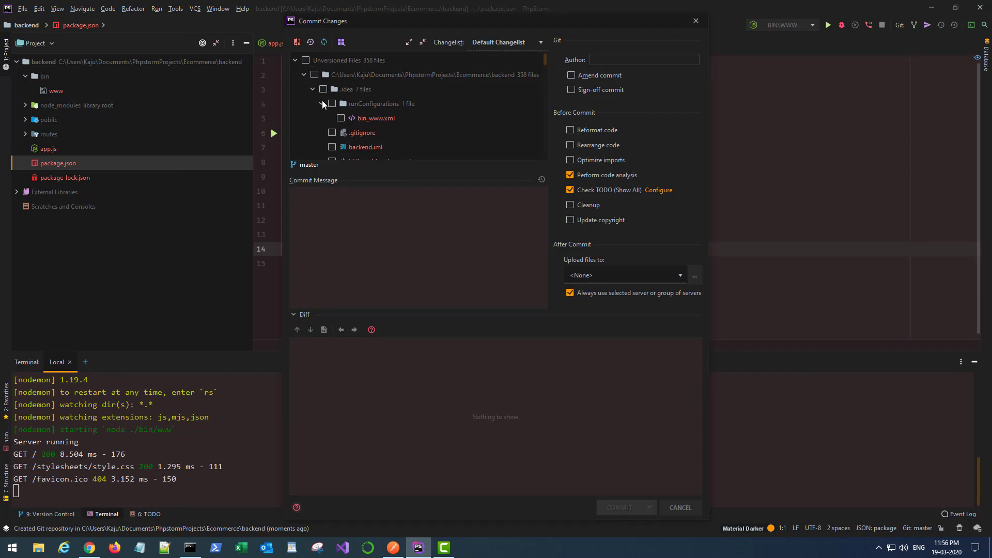
# Commit all unversioned files except node_modules as 'Initial Commit', bypassing the code analysis warnings.
pyautogui.click(305, 61)
pyautogui.scroll(-4, 397, 127)
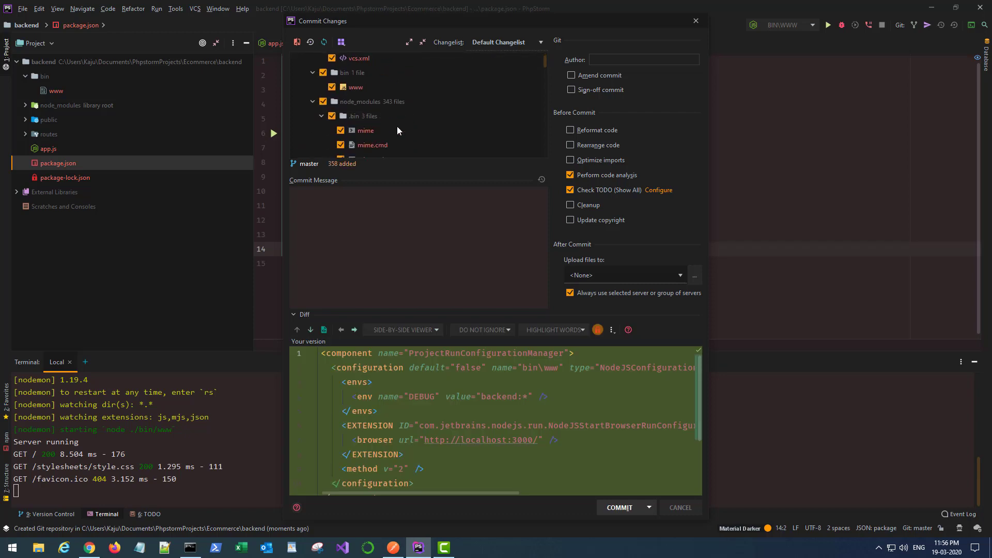
pyautogui.click(323, 102)
pyautogui.click(313, 101)
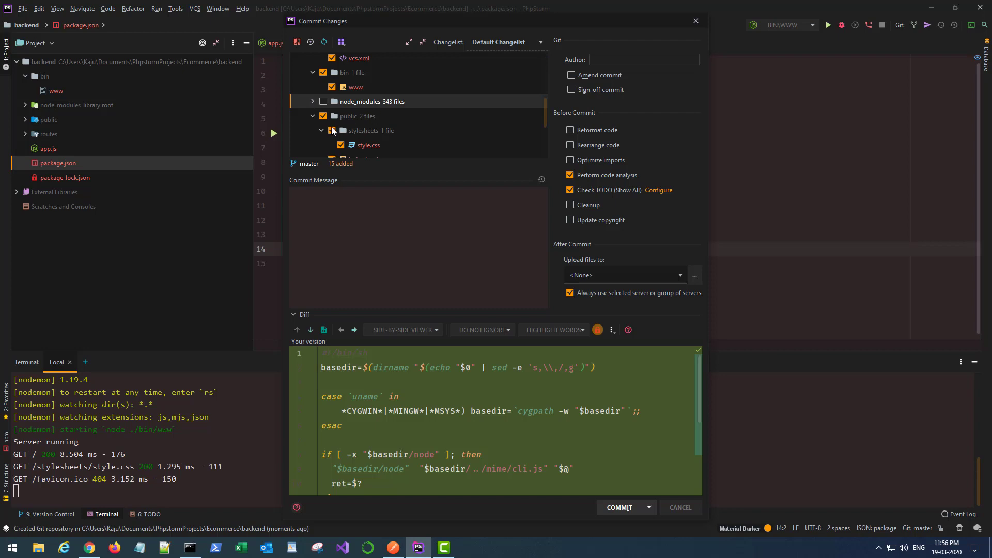
pyautogui.scroll(3, 435, 113)
pyautogui.scroll(2, 436, 114)
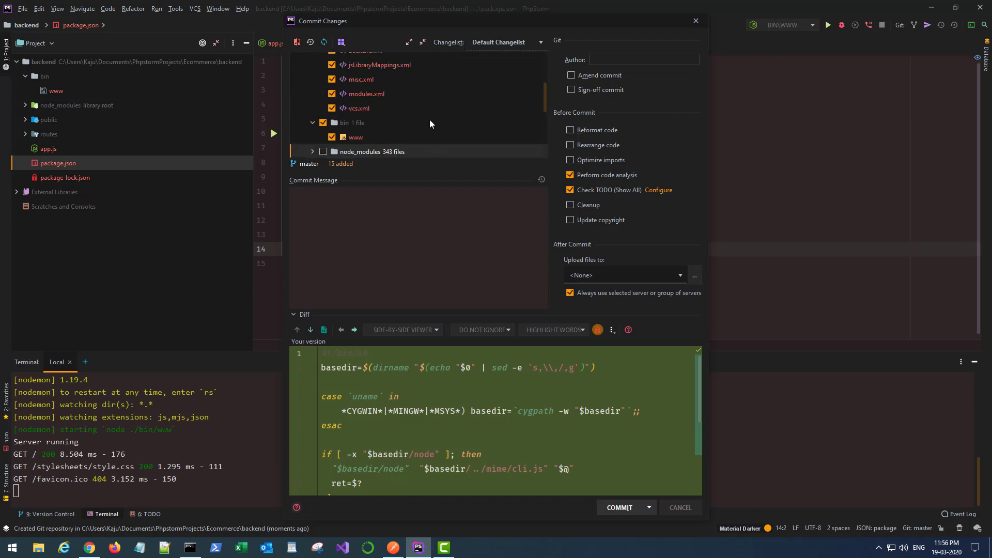
pyautogui.scroll(-4, 429, 120)
pyautogui.scroll(-1, 430, 119)
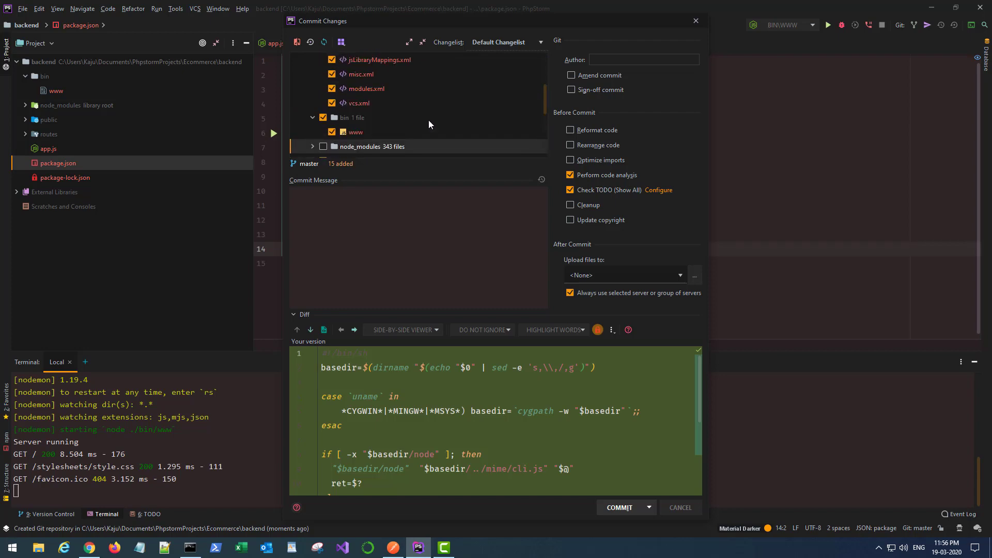
pyautogui.scroll(5, 430, 119)
pyautogui.click(333, 200)
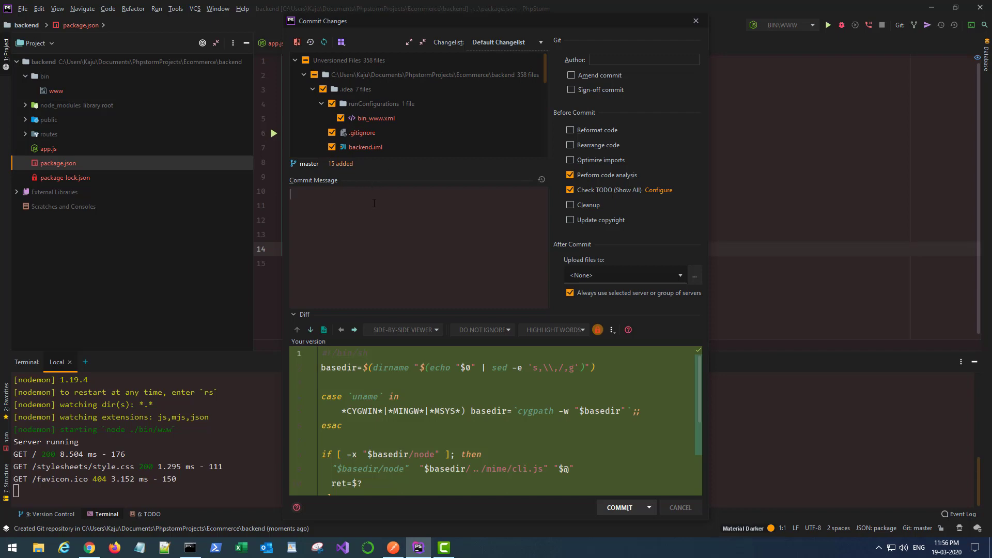
pyautogui.write('Initial Commit')
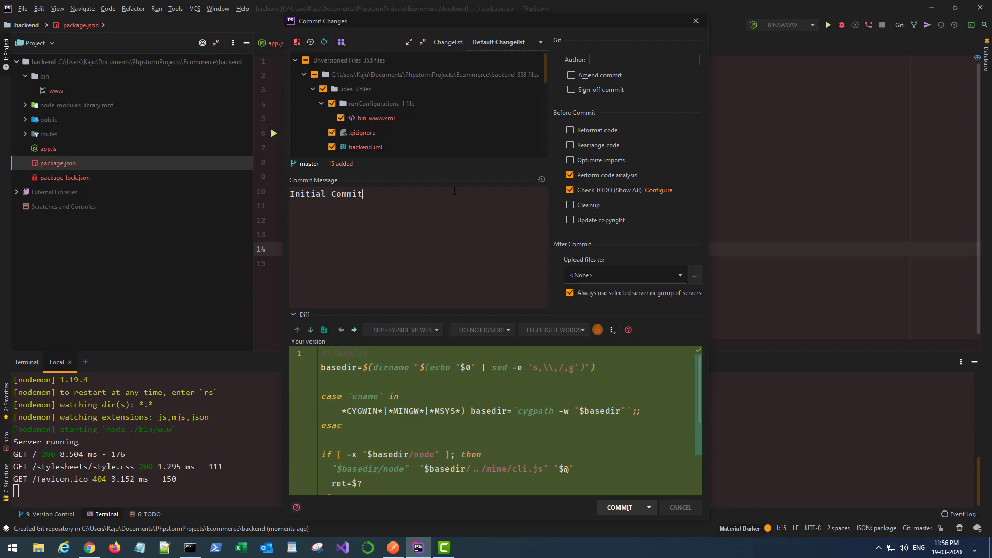
pyautogui.click(621, 508)
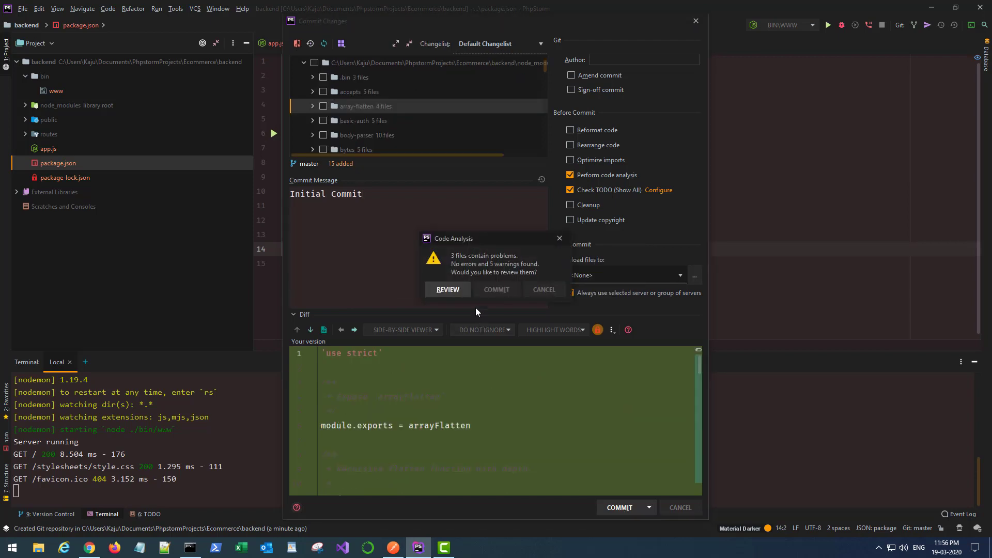
pyautogui.click(497, 290)
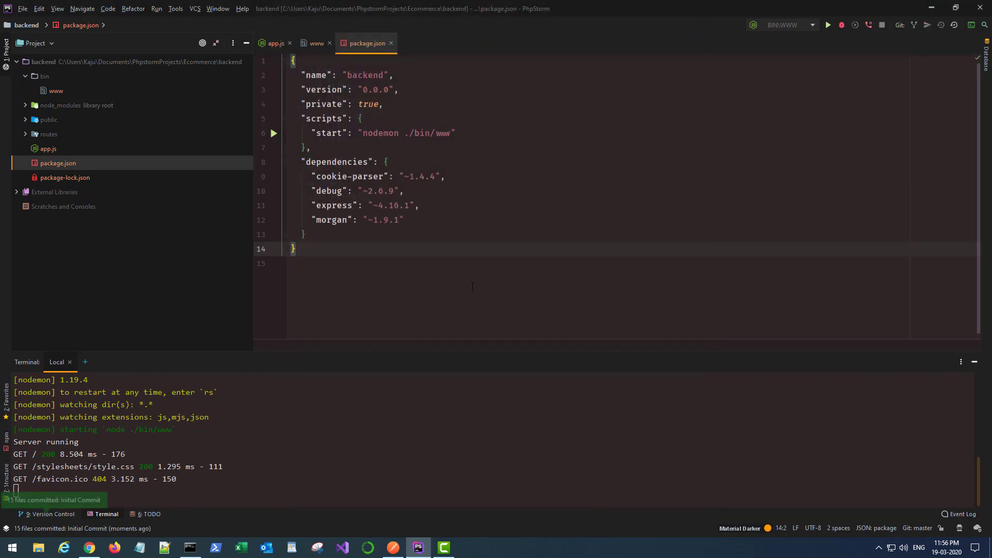
# From the Push dialog, add an origin remote using the pasted GitHub mega-back.git URL.
pyautogui.click(195, 8)
pyautogui.moveTo(233, 133)
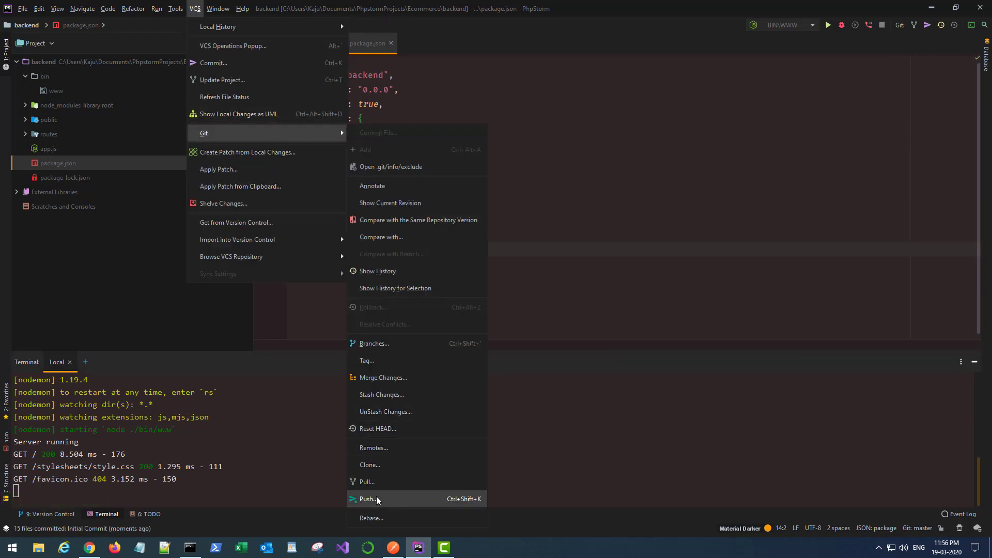
pyautogui.click(378, 499)
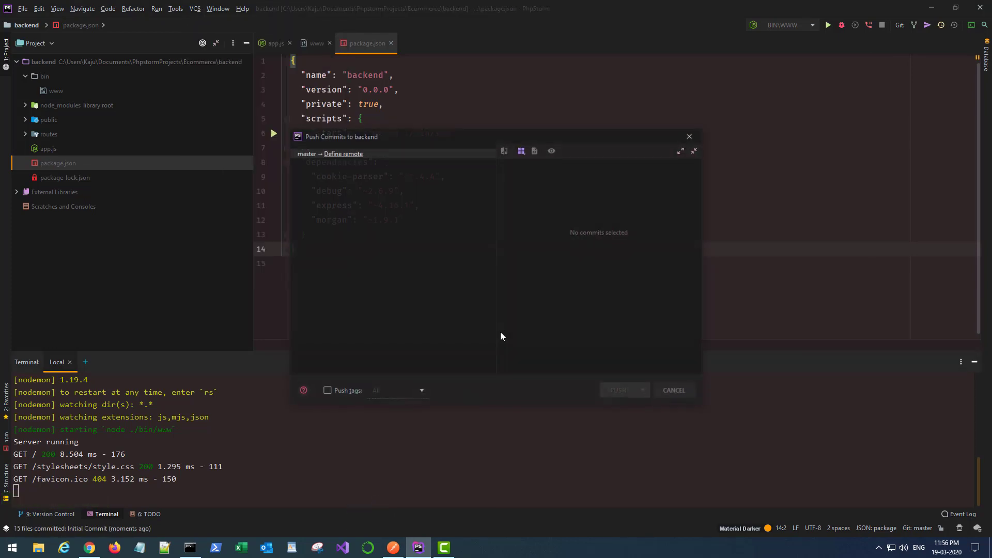
pyautogui.click(343, 153)
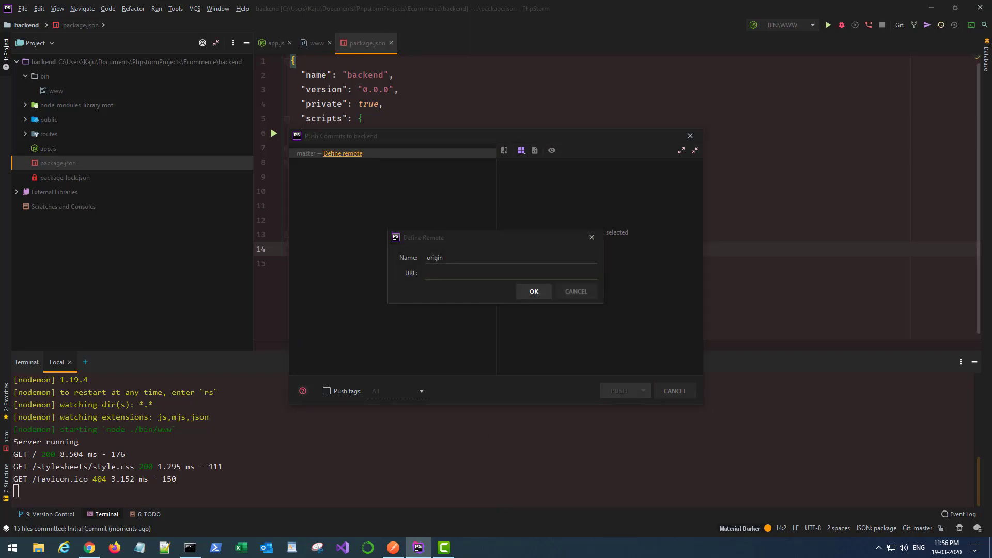
pyautogui.click(465, 273)
pyautogui.write('https://github.com/bhaikaju/mega-back.git')
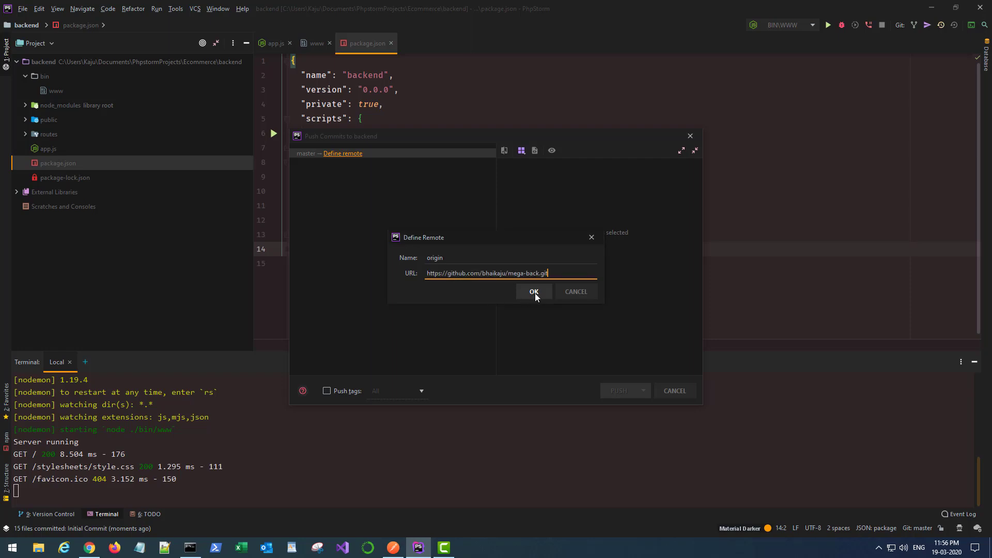
pyautogui.click(534, 292)
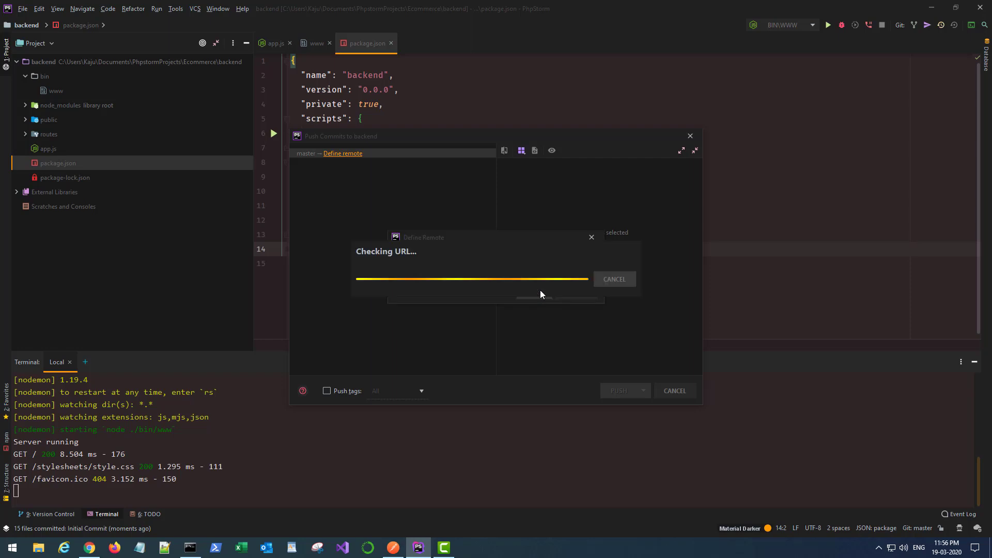
# Change the push target branch from master to Initial-Server-Setup and review the Initial Commit.
pyautogui.click(352, 153)
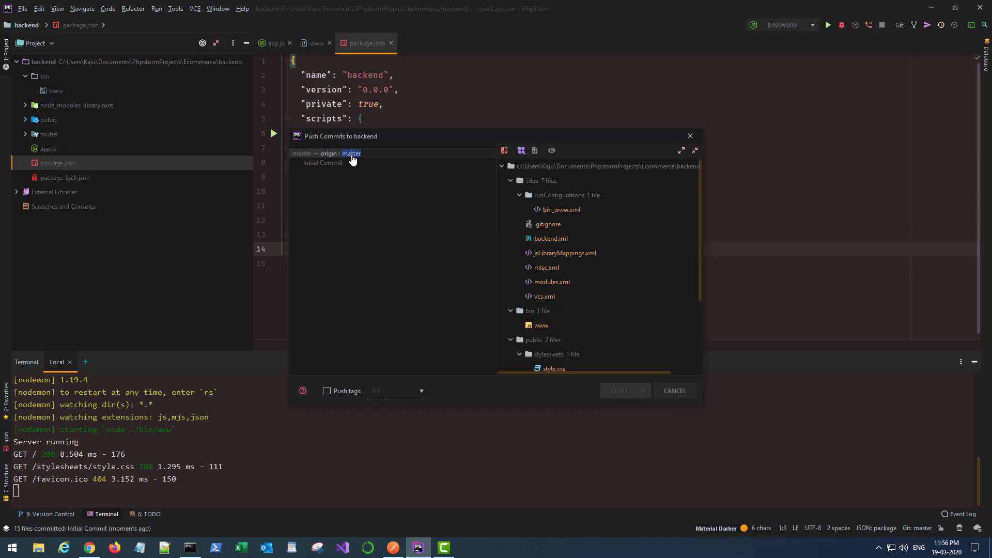
pyautogui.press('End')
pyautogui.press('BackSpace')
pyautogui.press('BackSpace')
pyautogui.press('BackSpace')
pyautogui.press('BackSpace')
pyautogui.press('BackSpace')
pyautogui.write('Int')
pyautogui.write('i')
pyautogui.press('BackSpace')
pyautogui.press('BackSpace')
pyautogui.press('BackSpace')
pyautogui.write('In')
pyautogui.write('itial')
pyautogui.write('-Server')
pyautogui.write('Setup')
pyautogui.press('Return')
pyautogui.click(331, 163)
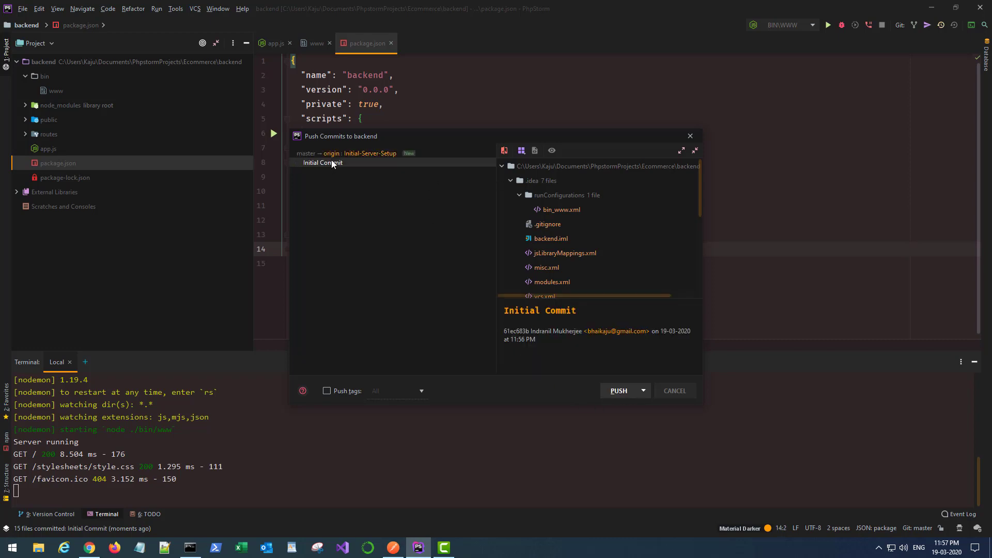
# Push the Initial Commit to the new origin/Initial-Server-Setup branch.
pyautogui.click(619, 391)
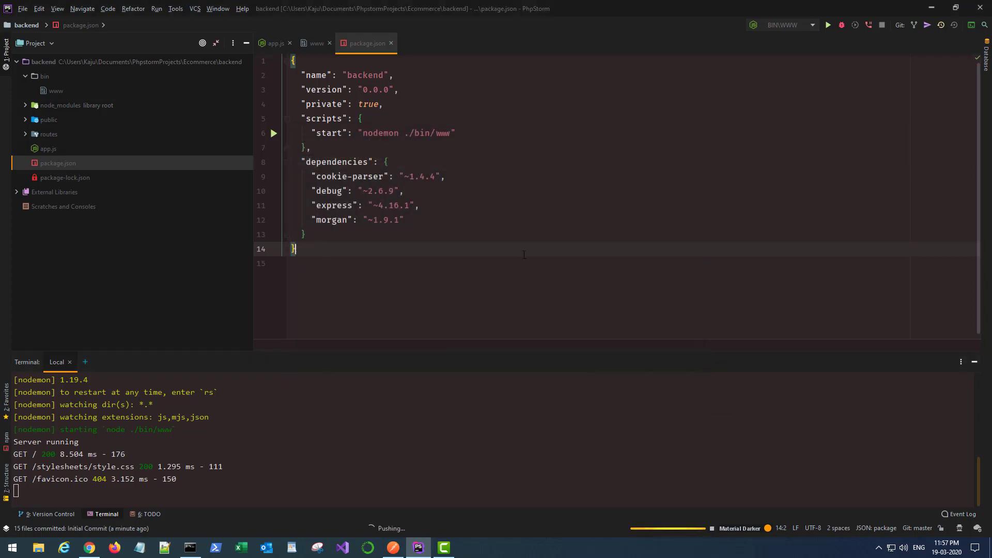